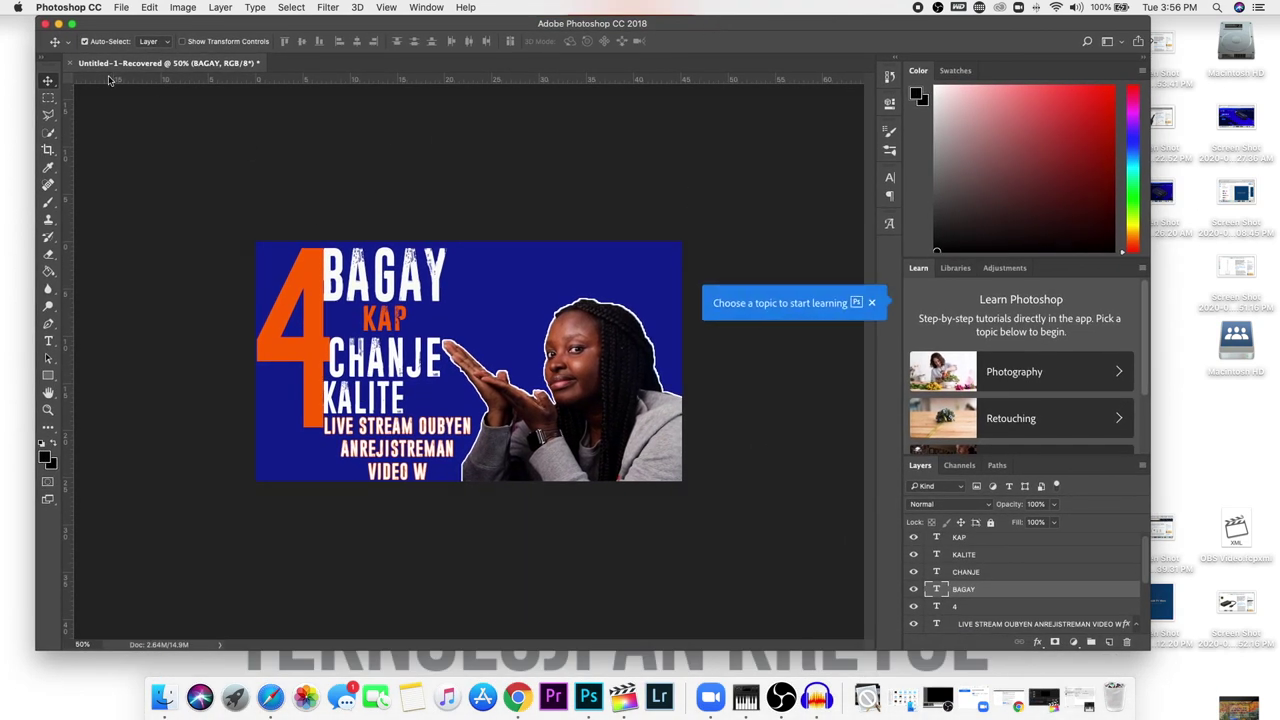
Create a new 1920 × 1080 px document at 72 ppi in RGB with transparent background contents
click(121, 7)
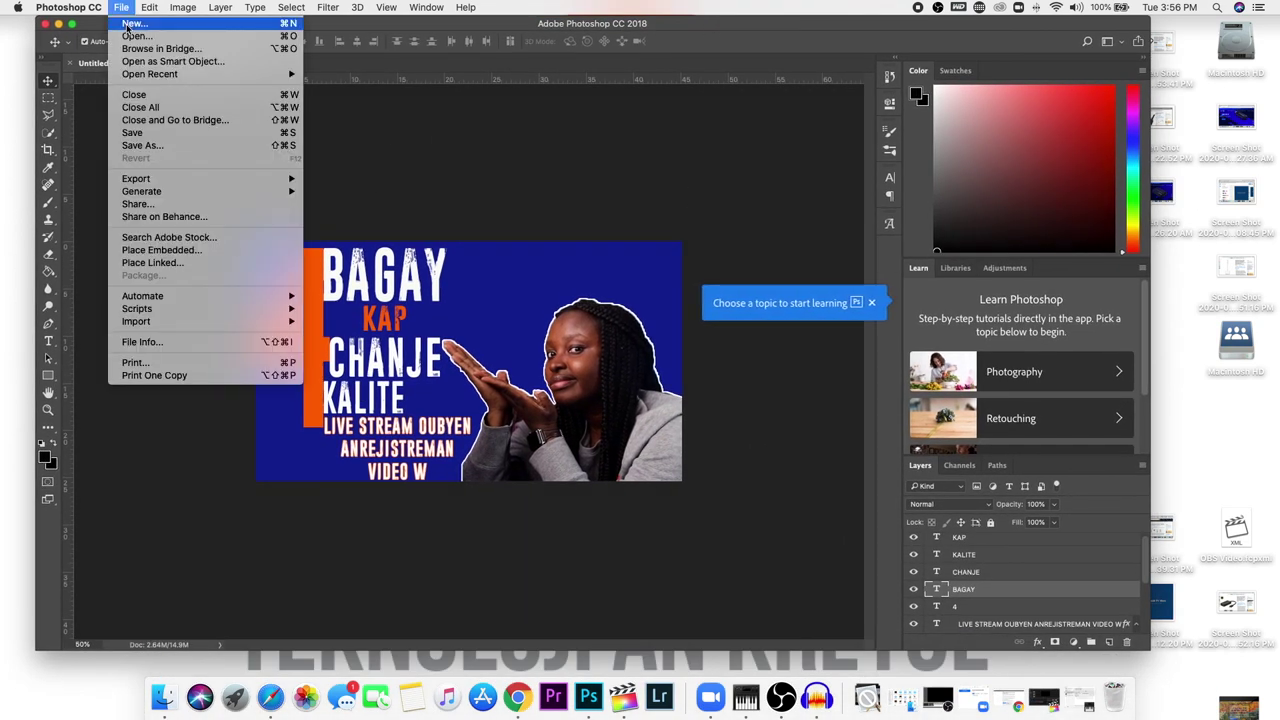
click(346, 166)
key(super+n)
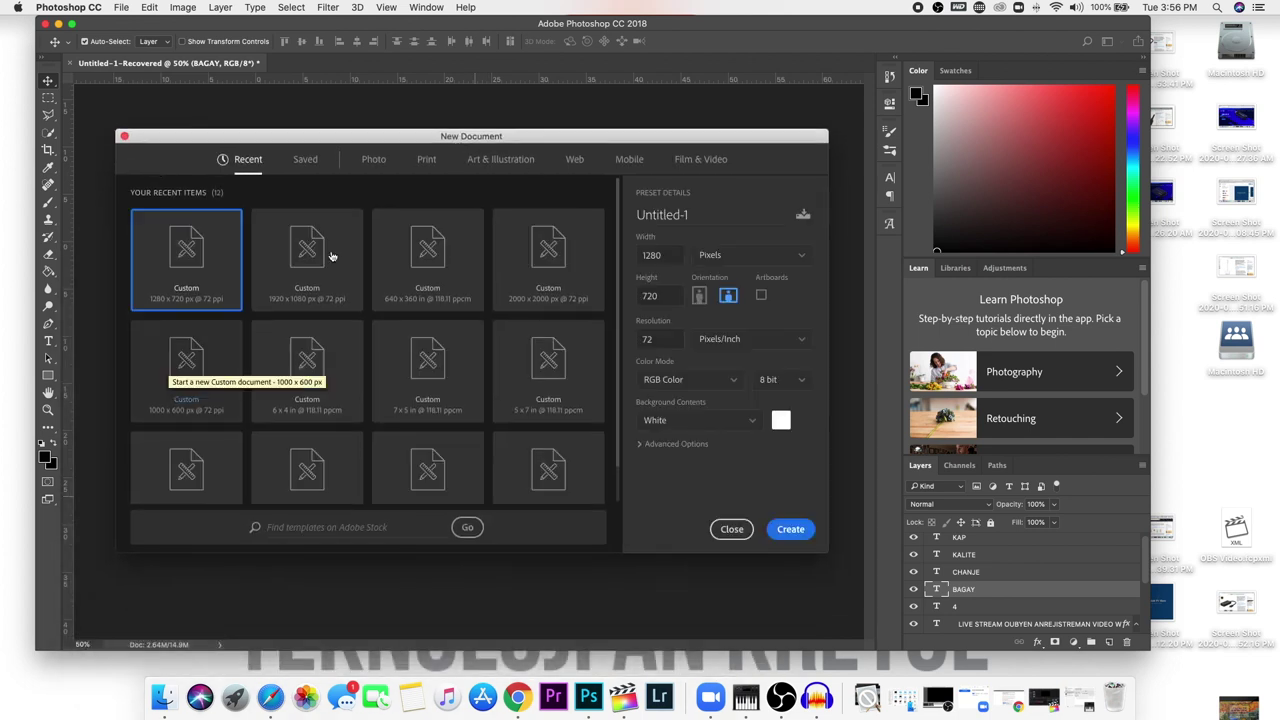
click(332, 256)
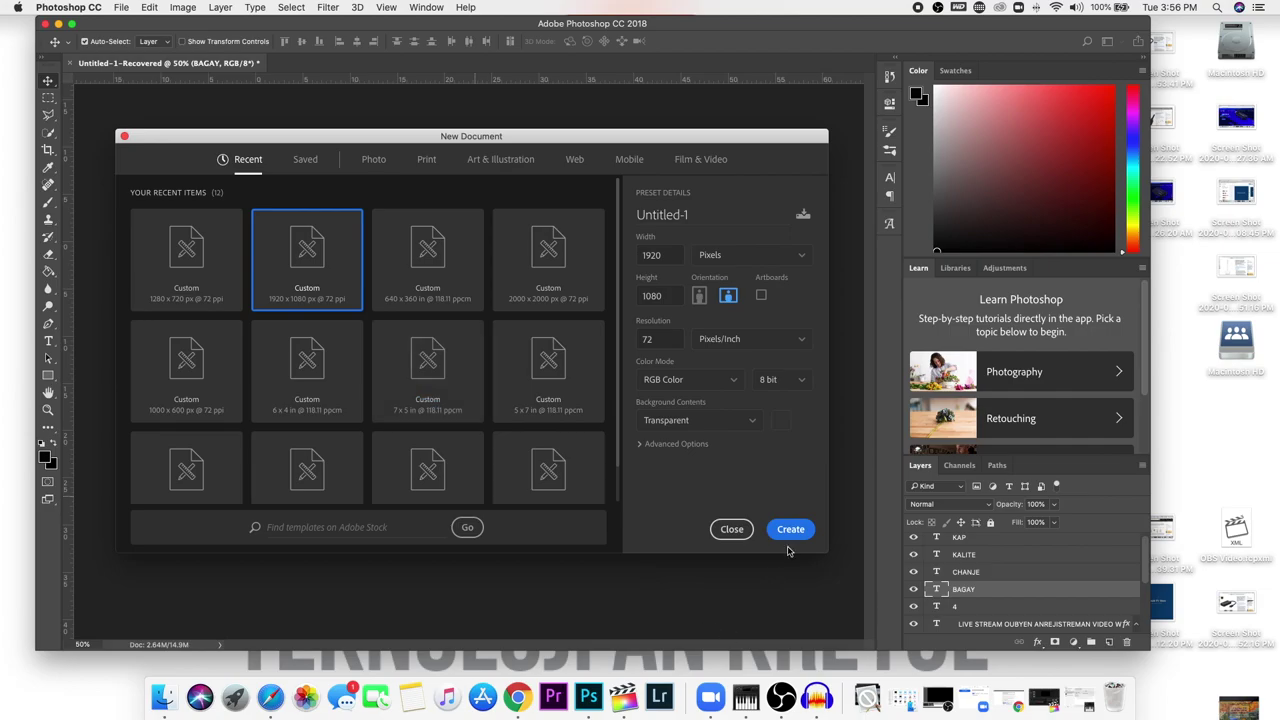
click(790, 533)
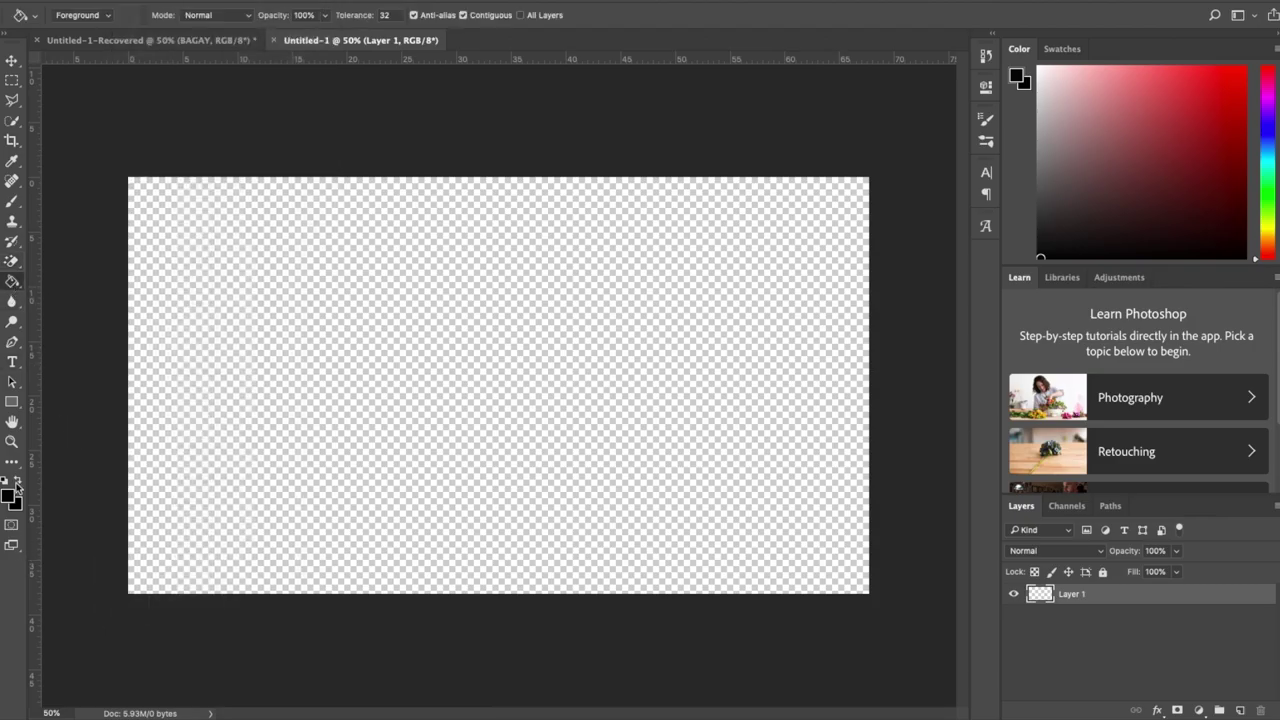
Set the foreground colour to white and fill the empty layer with the Paint Bucket
click(6, 484)
click(18, 481)
click(389, 443)
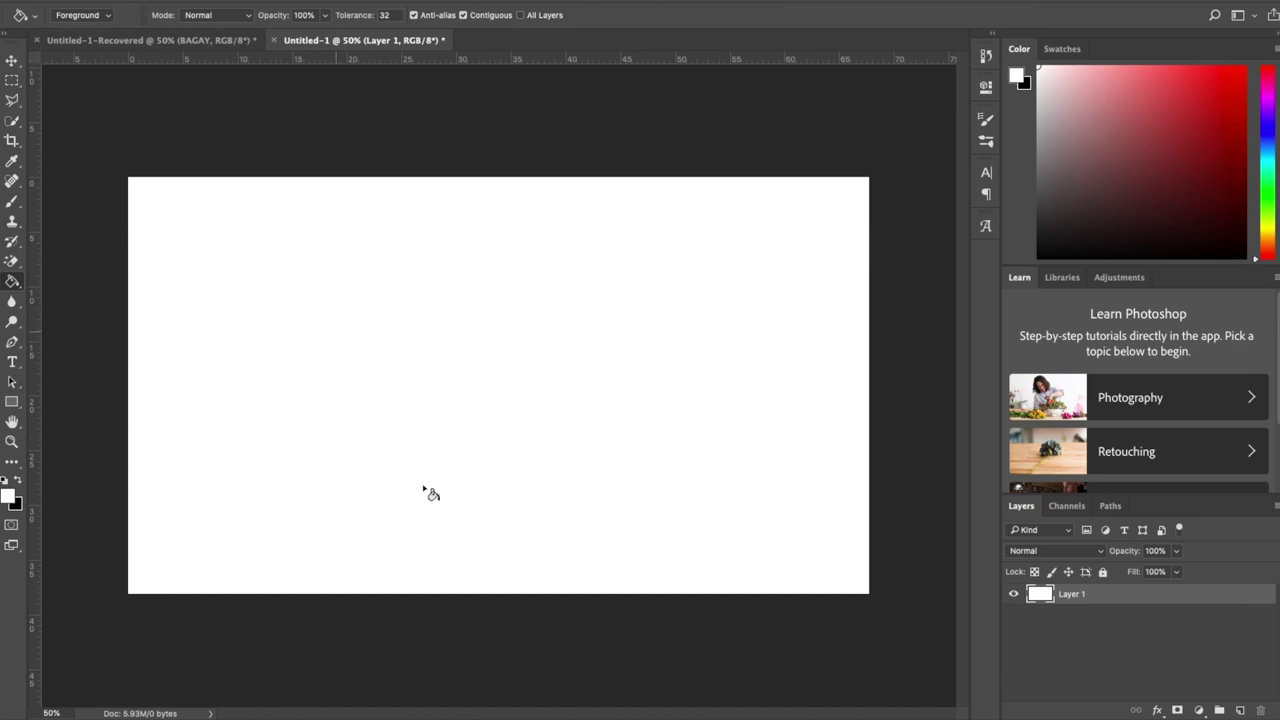
Place Background.jpg from the TK Tekno folder into the document as a linked image
click(91, 1)
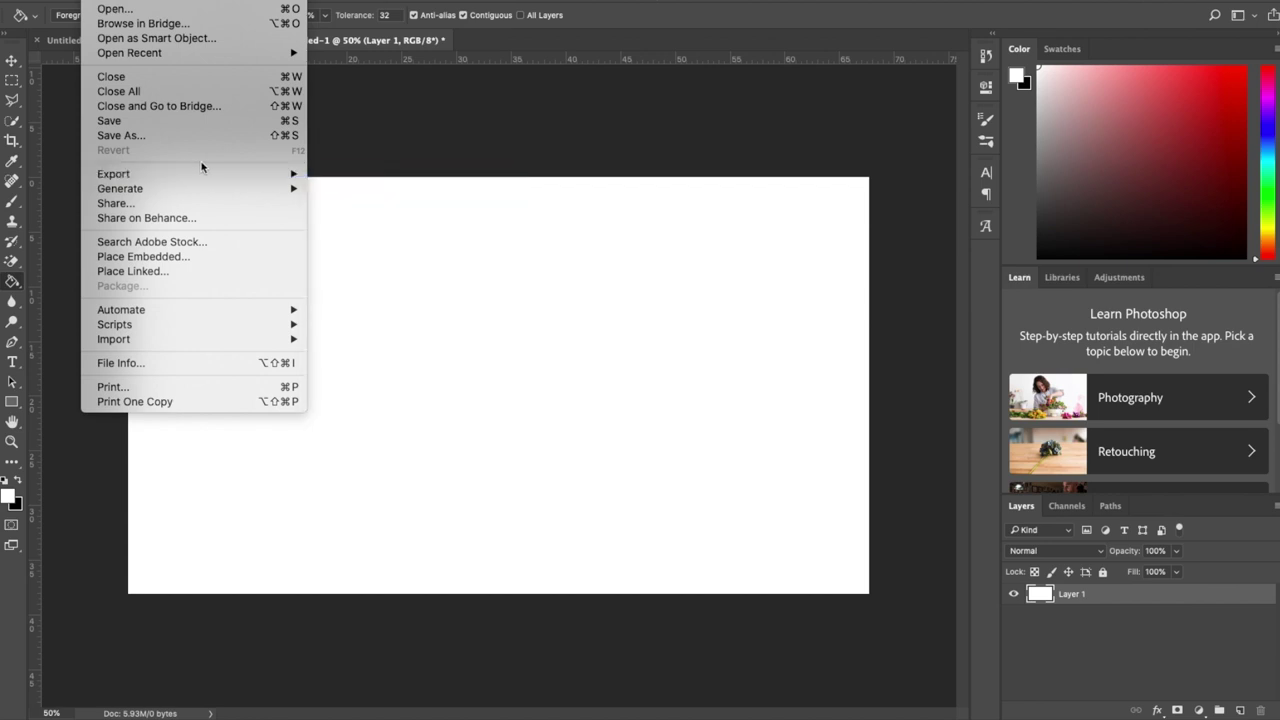
mouse_move(208, 174)
key(Escape)
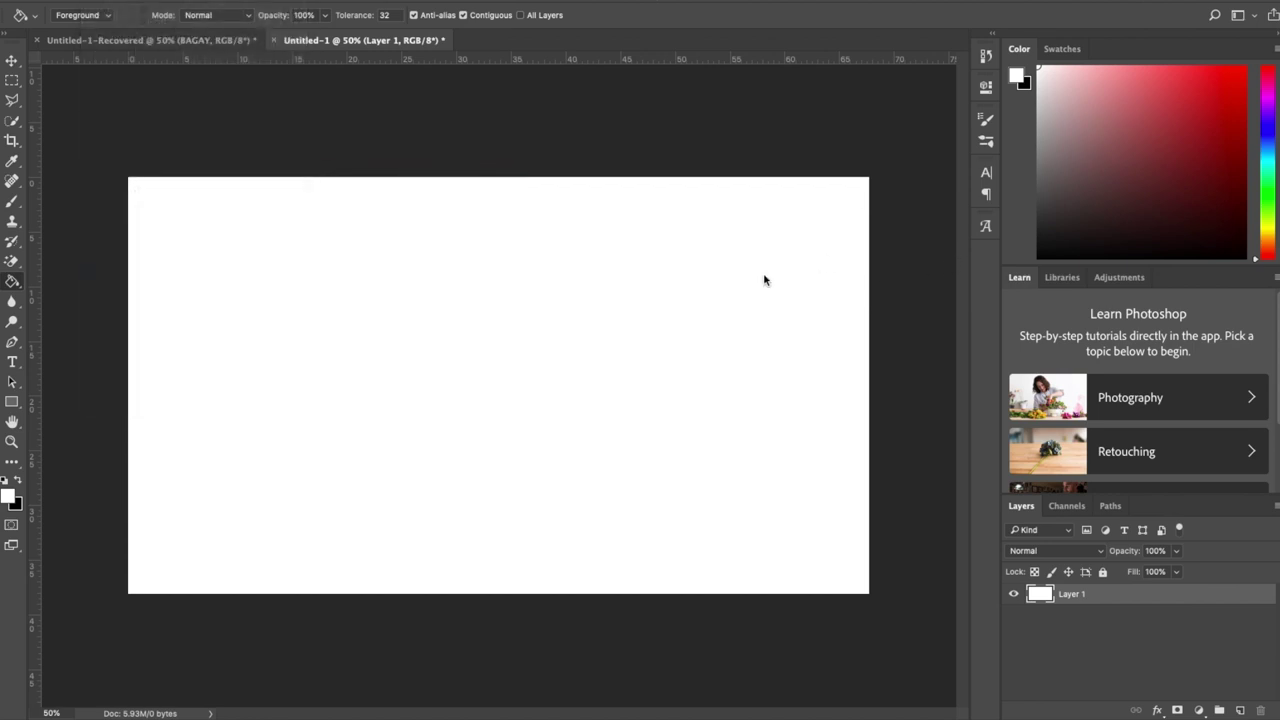
click(682, 106)
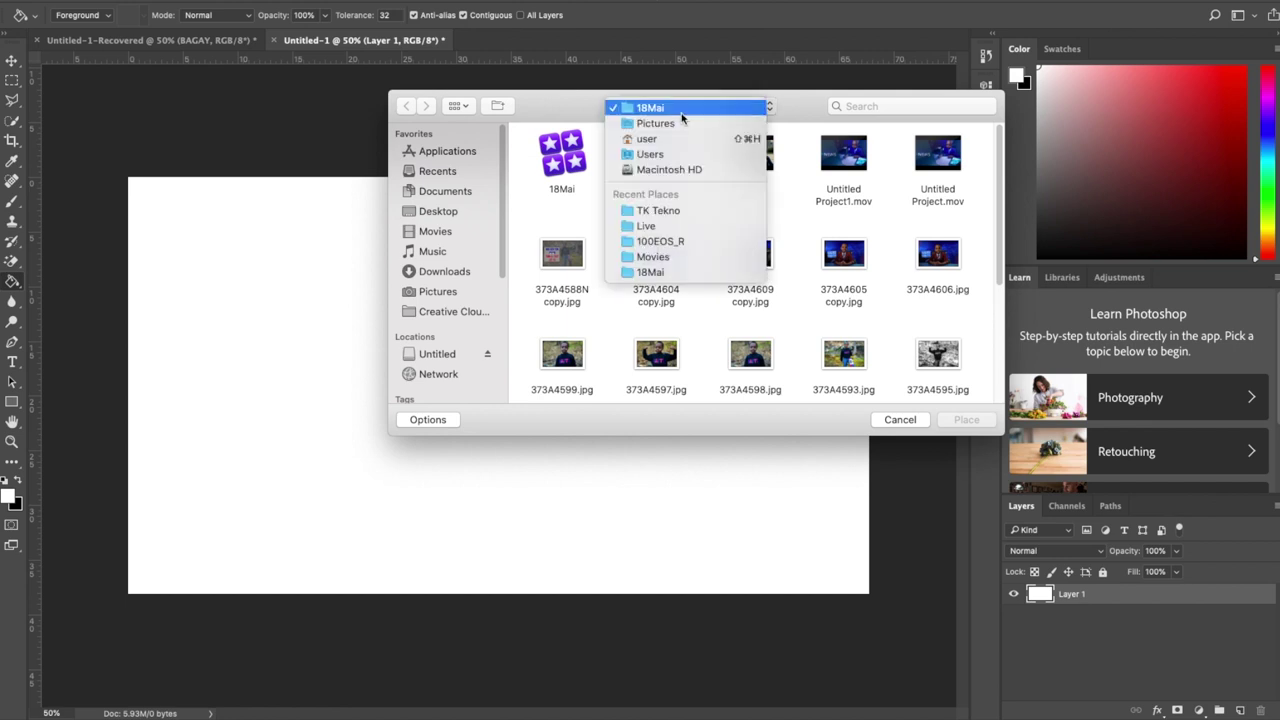
click(820, 232)
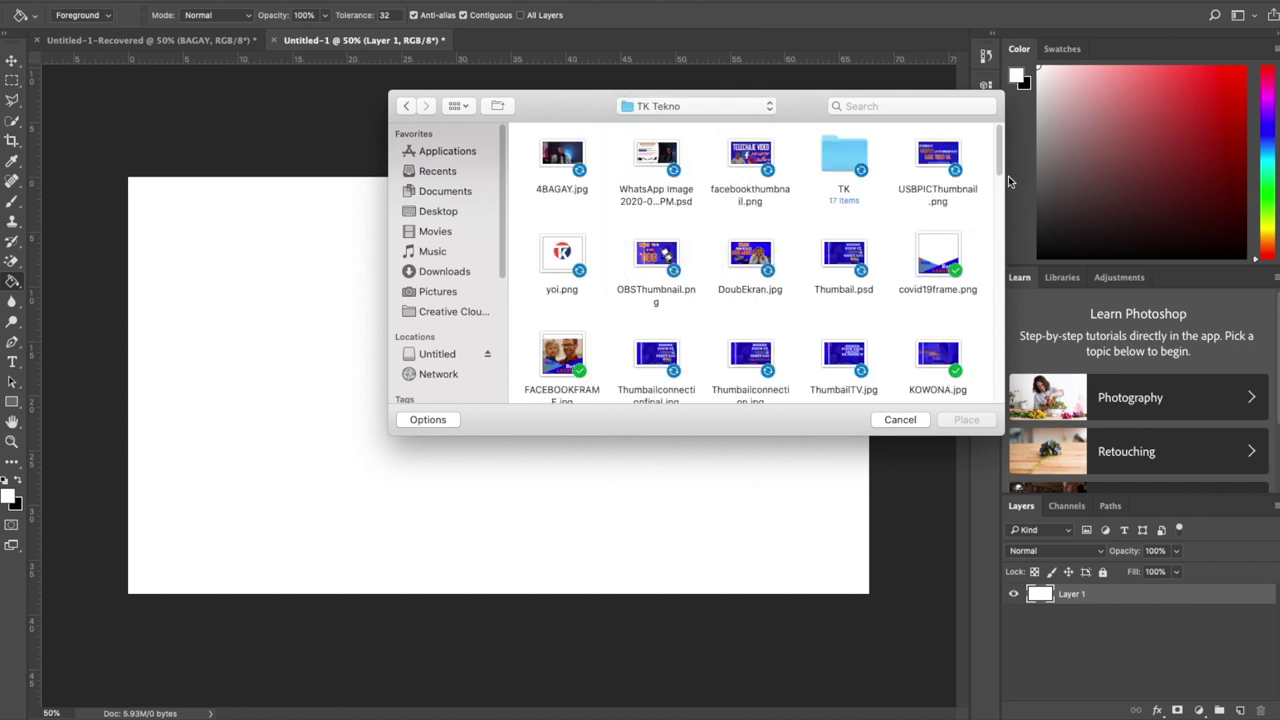
scroll(1003, 180, down, 5)
scroll(1005, 200, down, 1)
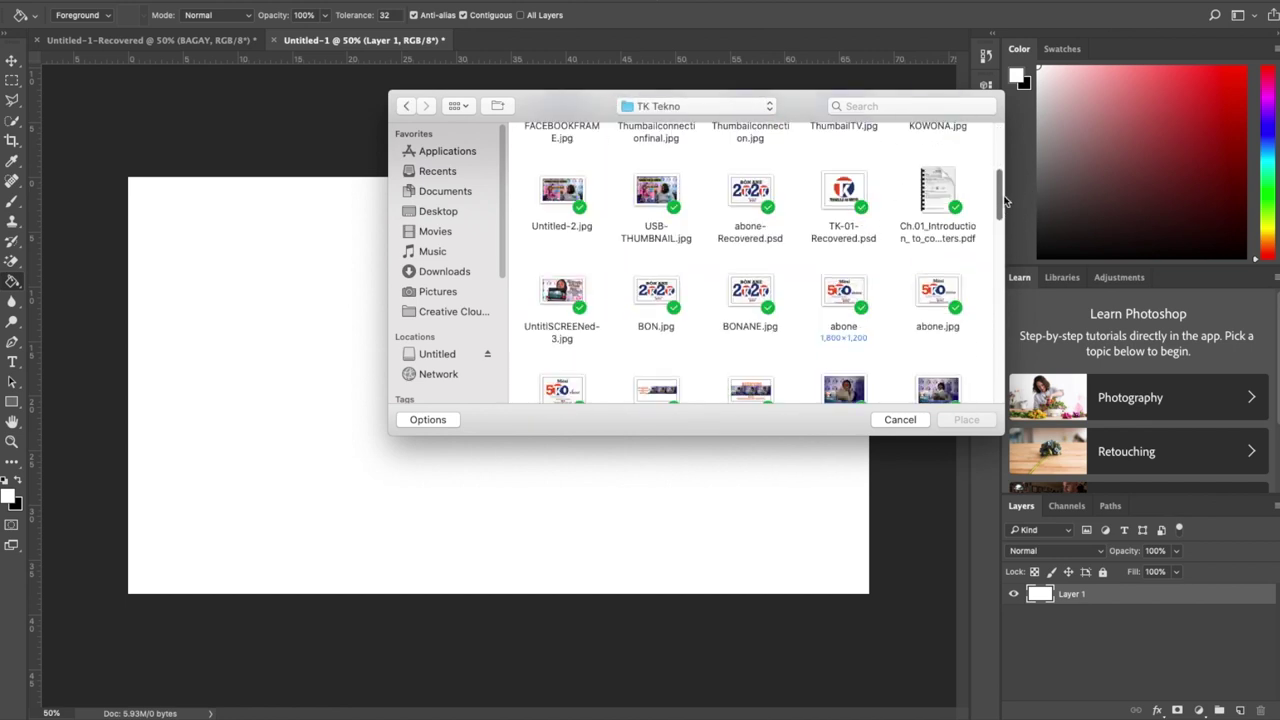
drag(1000, 200, 997, 272)
click(843, 210)
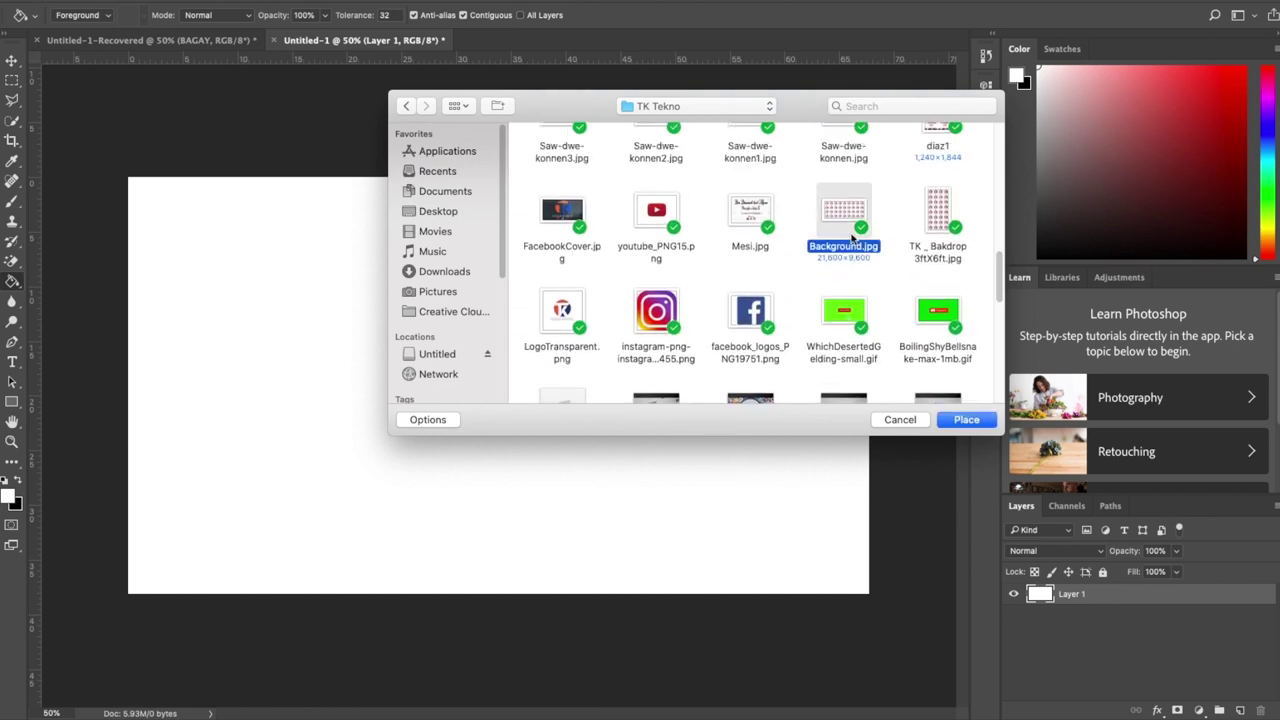
click(966, 420)
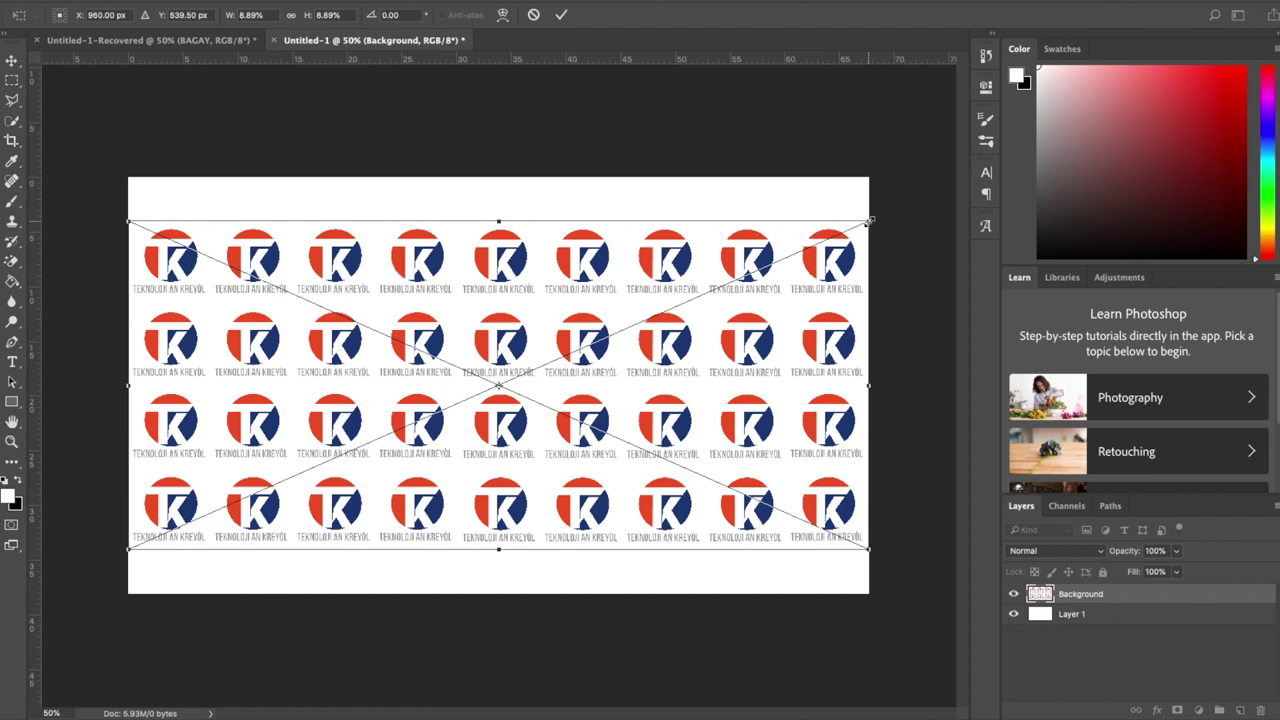
Enlarge the placed logo pattern so it covers the whole canvas and apply the transformation
drag(870, 219, 952, 88)
drag(127, 549, 37, 655)
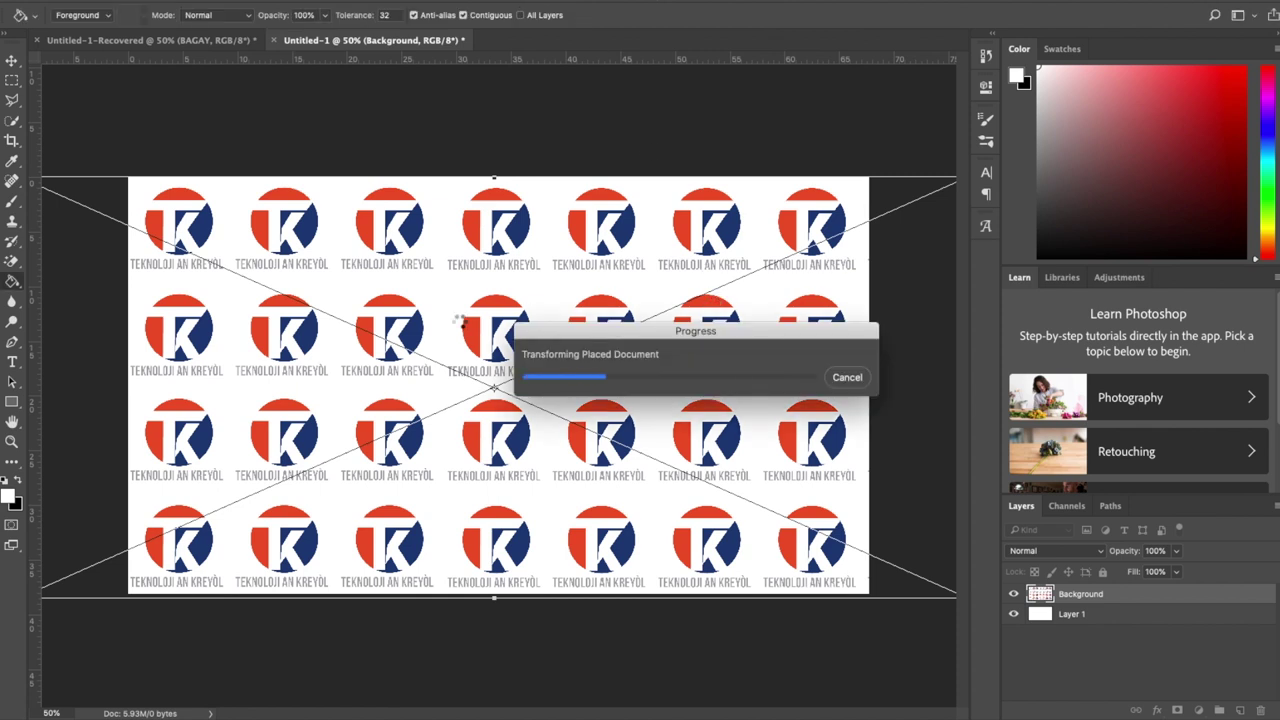
click(12, 141)
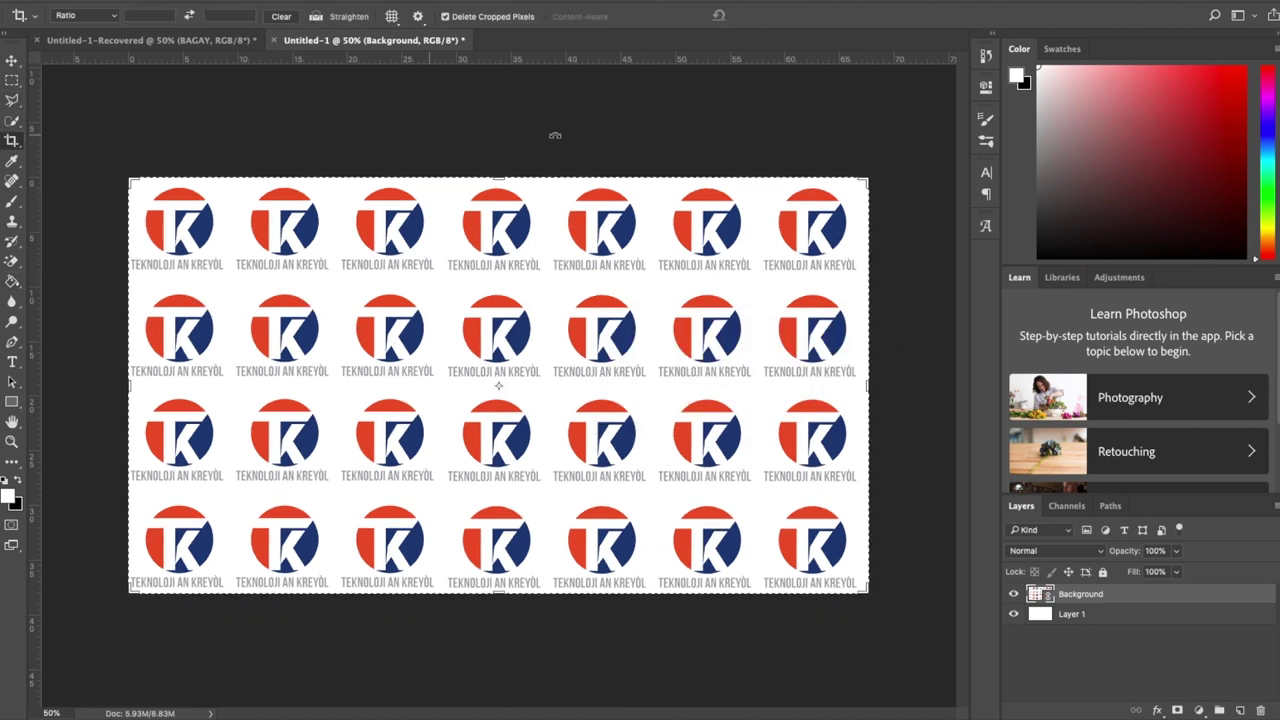
Draw a rectangle shape of about 572 × 606 px over the left half of the logo pattern
key(u)
drag(227, 256, 447, 486)
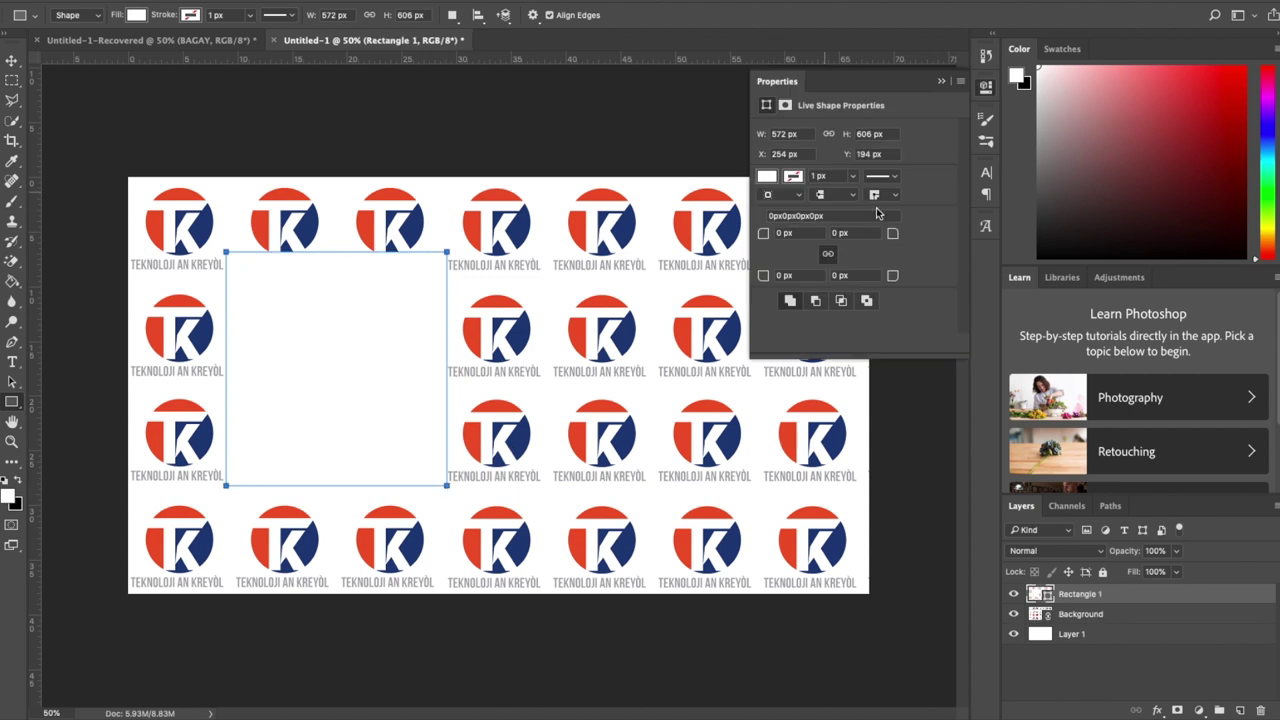
click(987, 86)
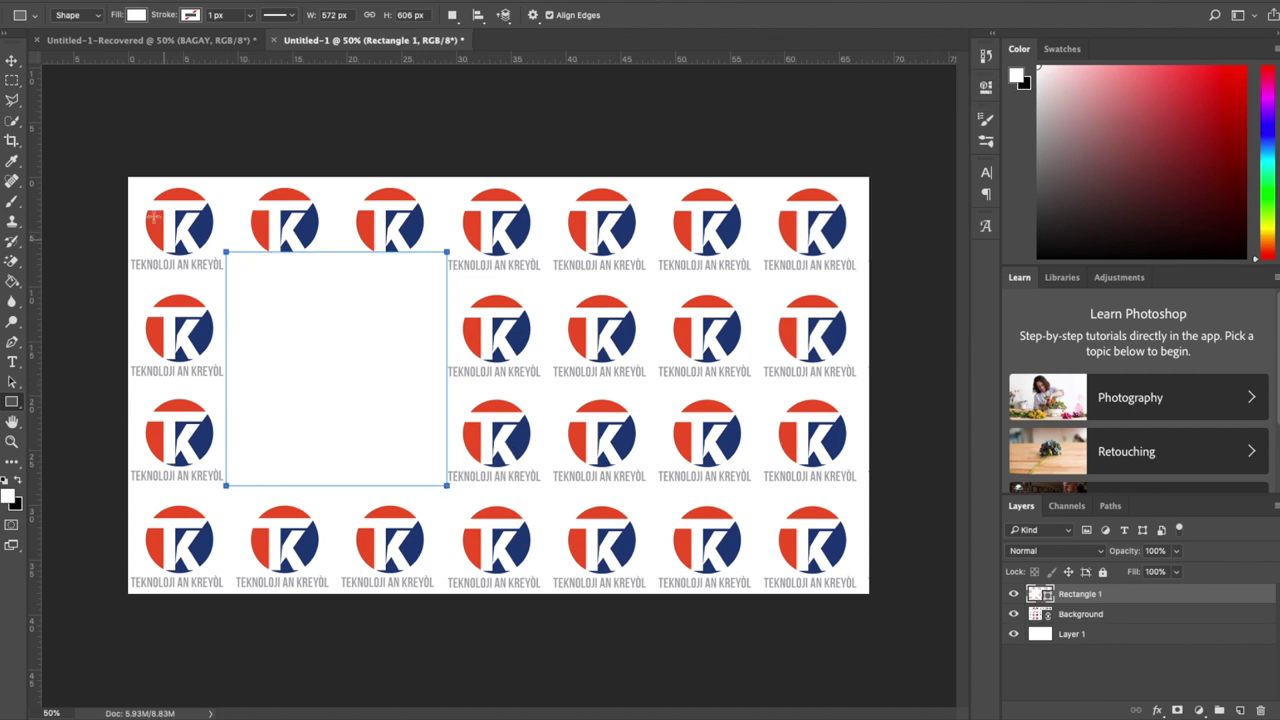
Remove the fill from the rectangle so the logo pattern shows through it
click(190, 16)
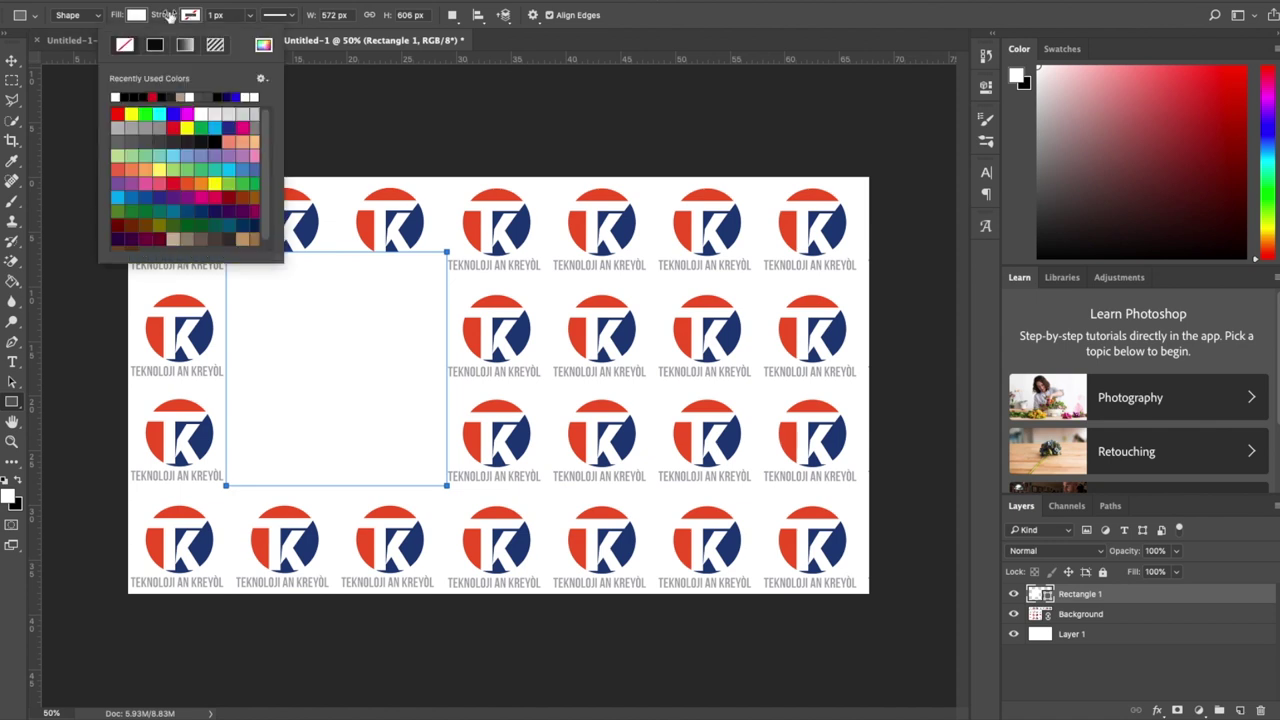
click(136, 15)
click(71, 46)
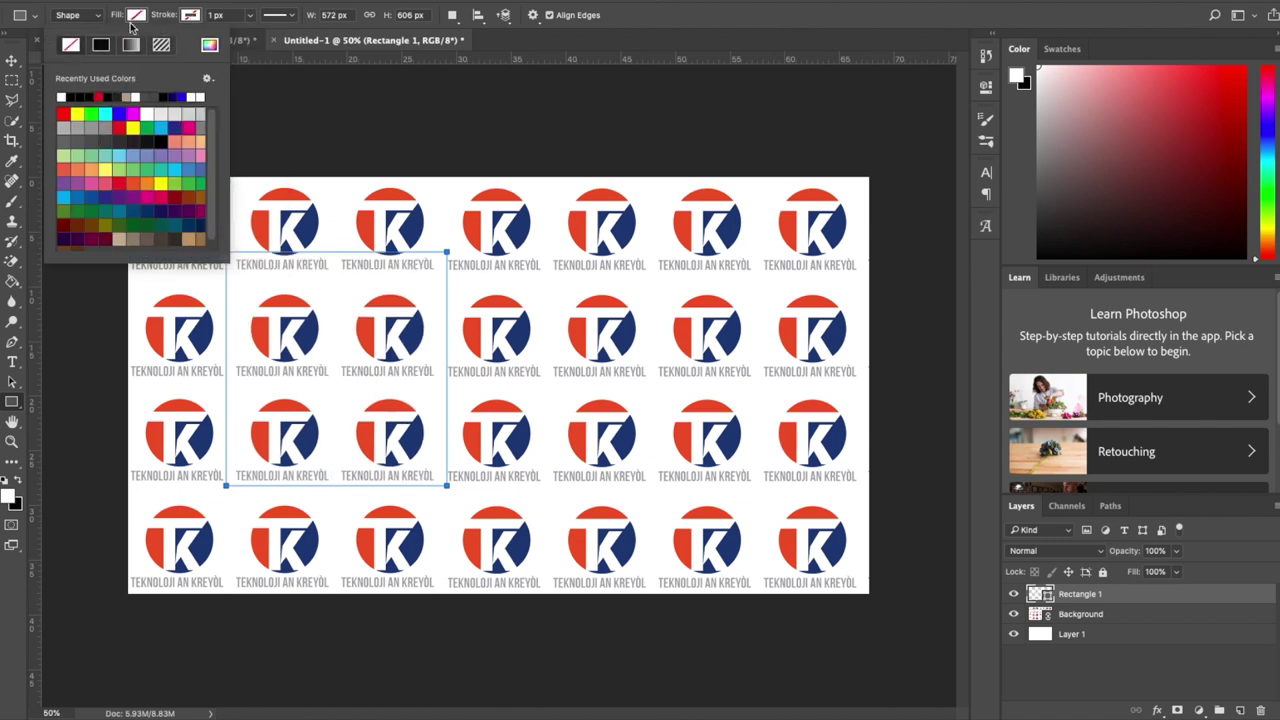
Give the rectangle an orange stroke 15.33 px wide
click(190, 16)
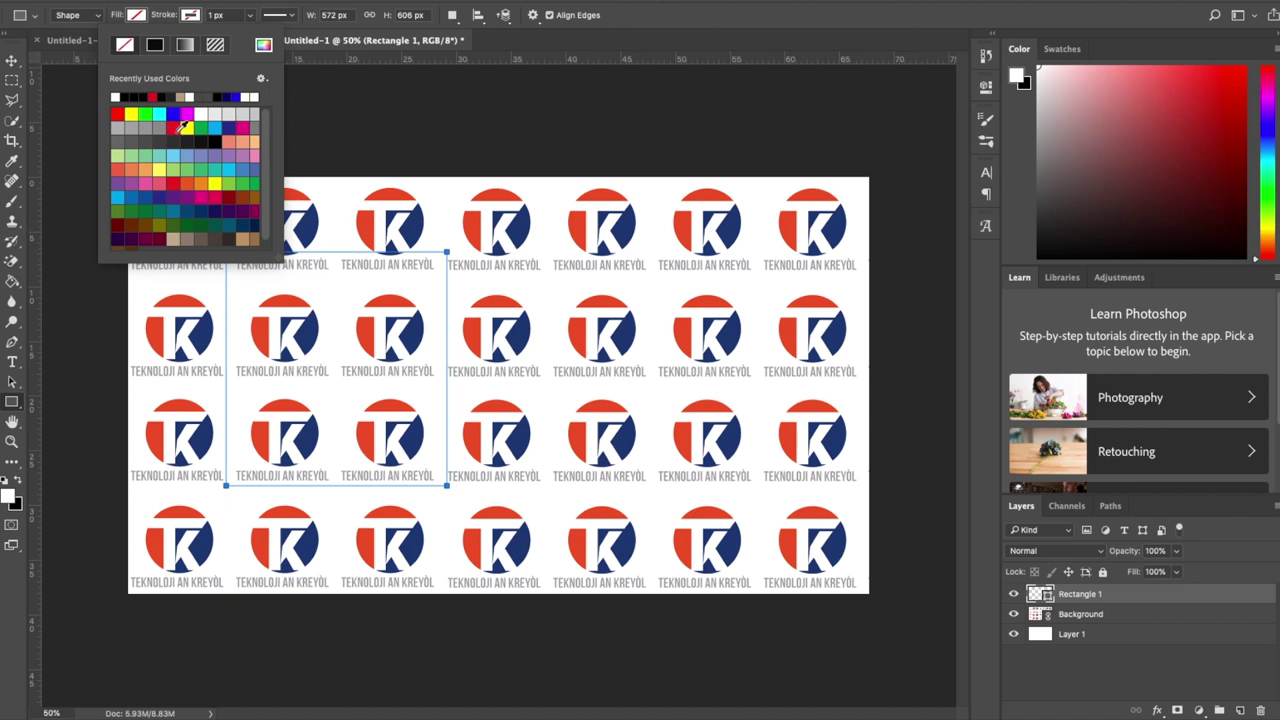
click(180, 178)
click(250, 15)
drag(266, 42, 282, 42)
click(190, 15)
click(200, 184)
click(250, 15)
drag(250, 33, 246, 38)
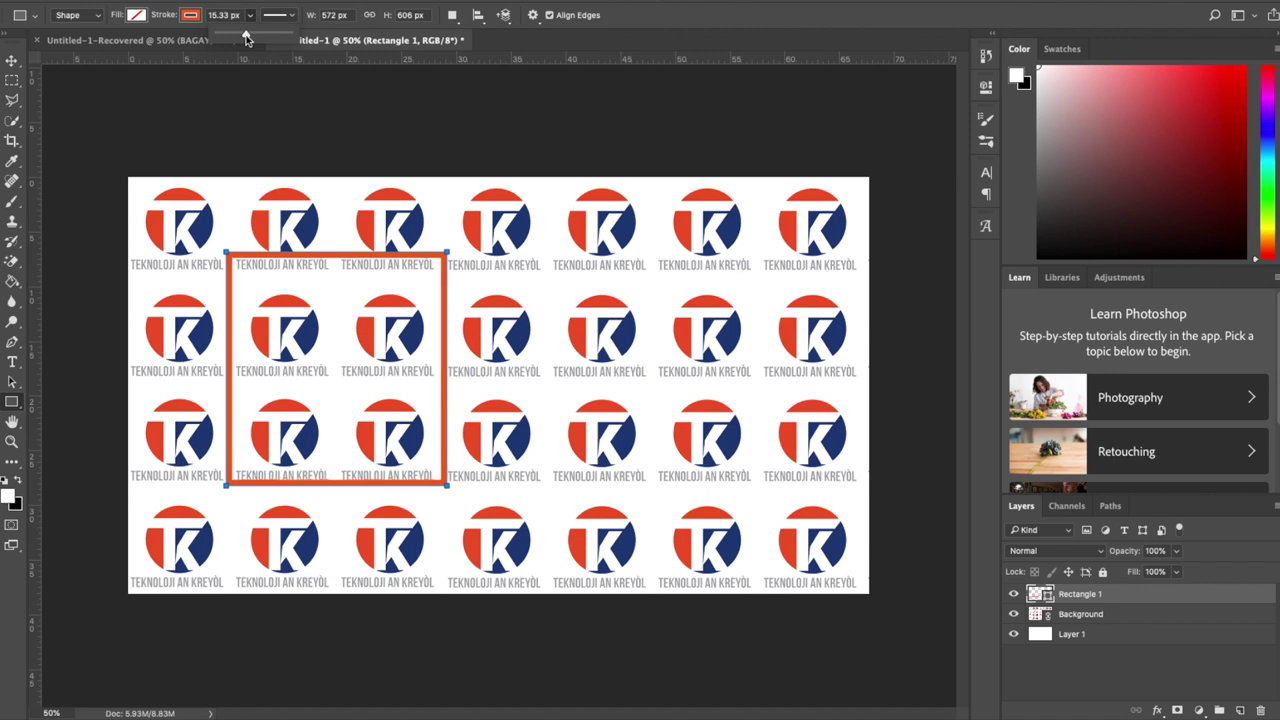
Draw a bar of about 556 × 116 px along the frame's lower edge, filled orange with no stroke
click(8, 410)
mouse_move(228, 440)
mouse_down()
mouse_move(425, 455)
mouse_move(446, 484)
mouse_up()
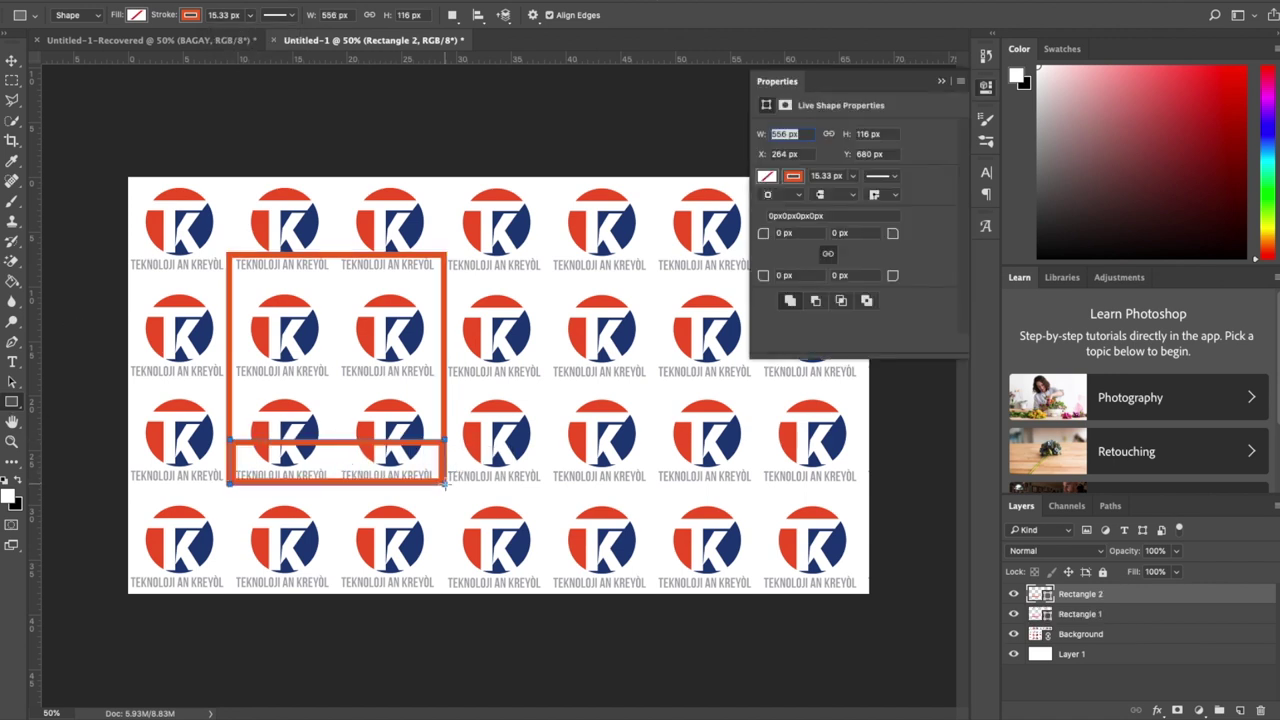
click(136, 15)
click(138, 186)
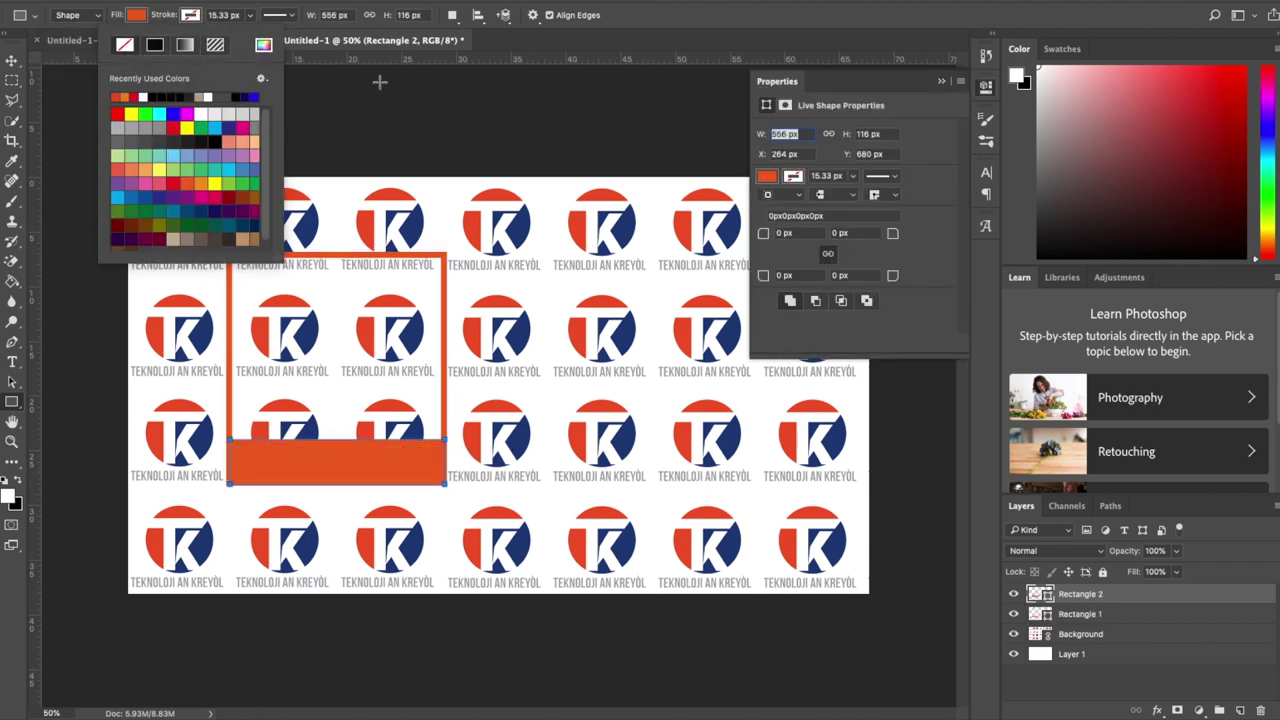
click(379, 82)
click(482, 267)
click(986, 56)
click(12, 61)
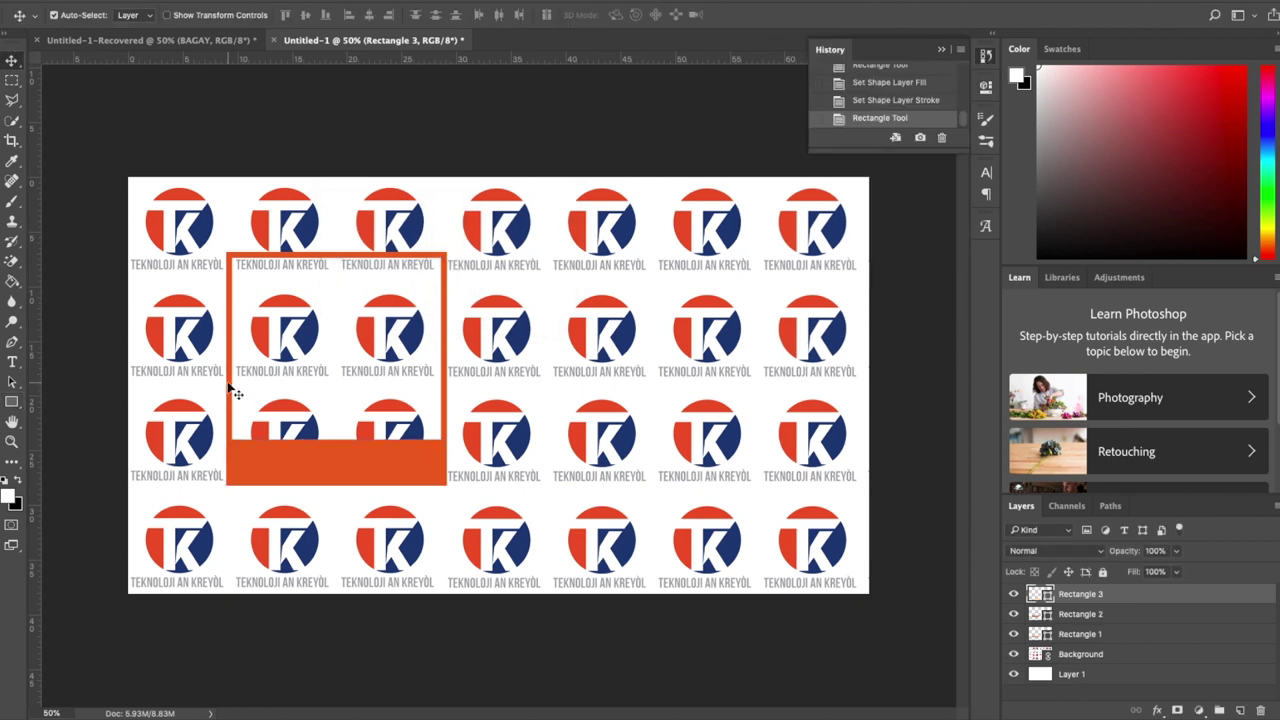
key(Delete)
Duplicate the frame and bar layers together and move the copies to the right half, level with the originals
click(1086, 620)
shift+click(1080, 594)
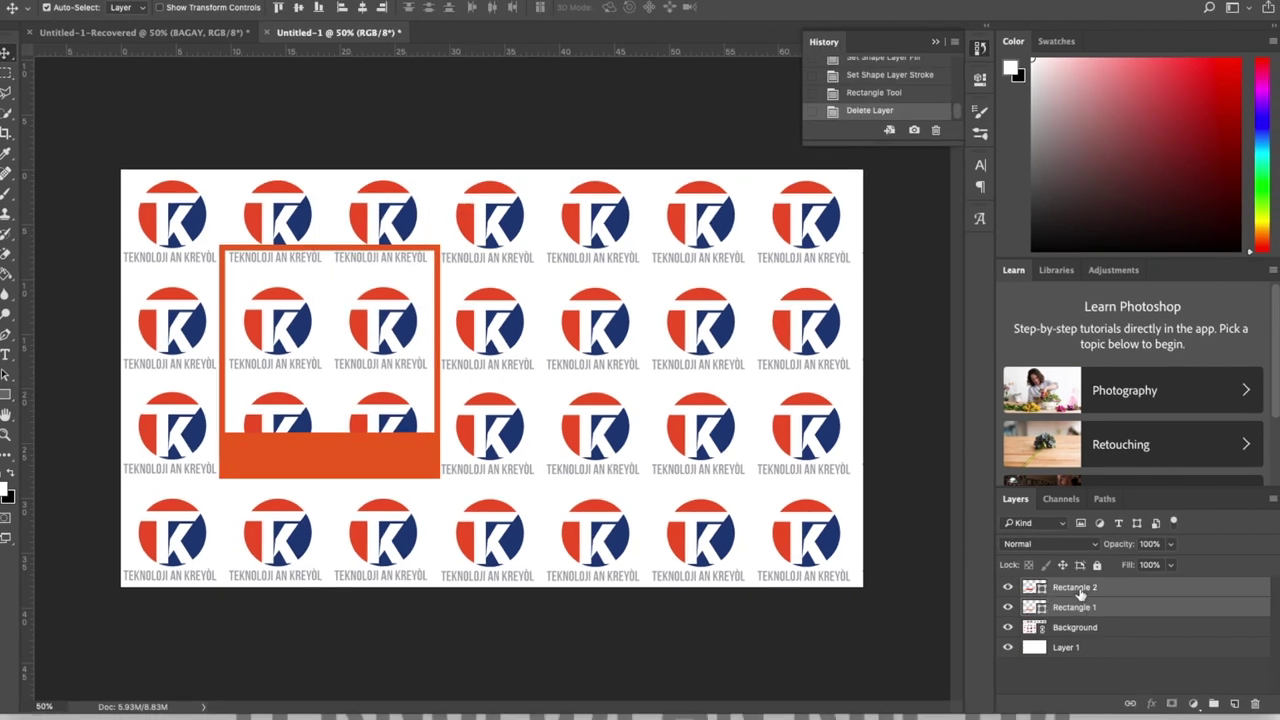
right_click(1080, 594)
click(1148, 174)
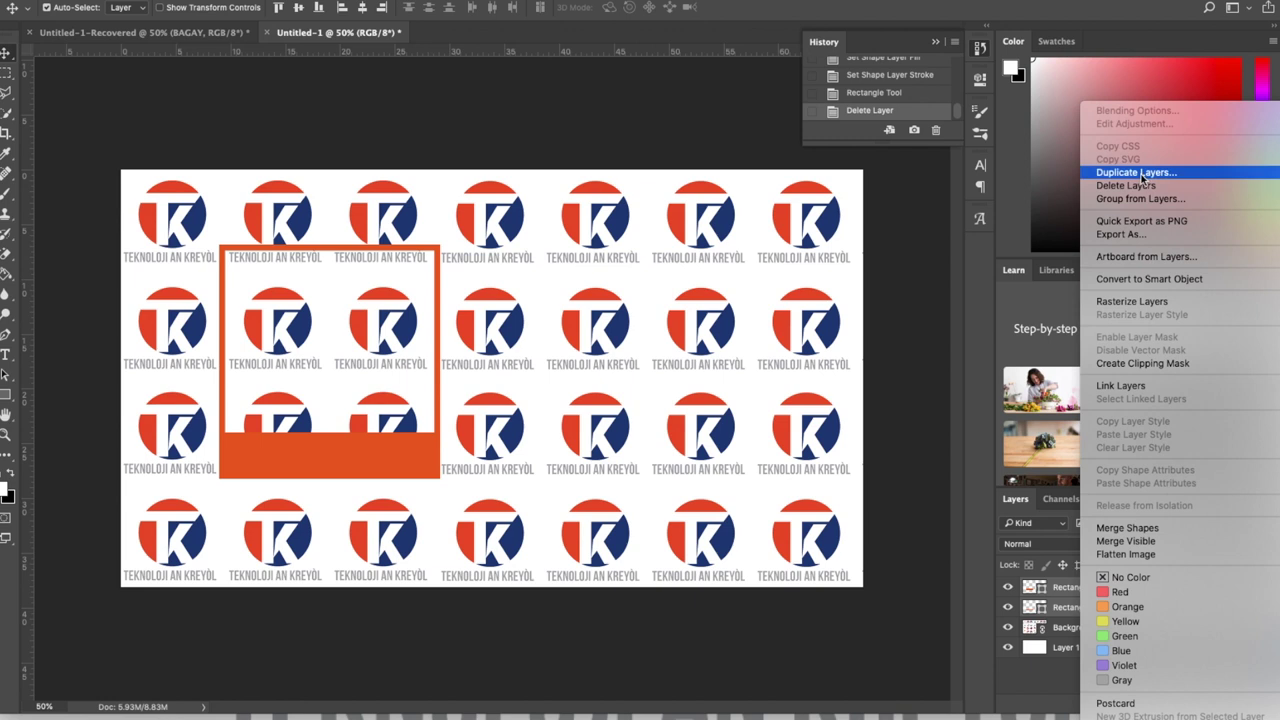
click(582, 185)
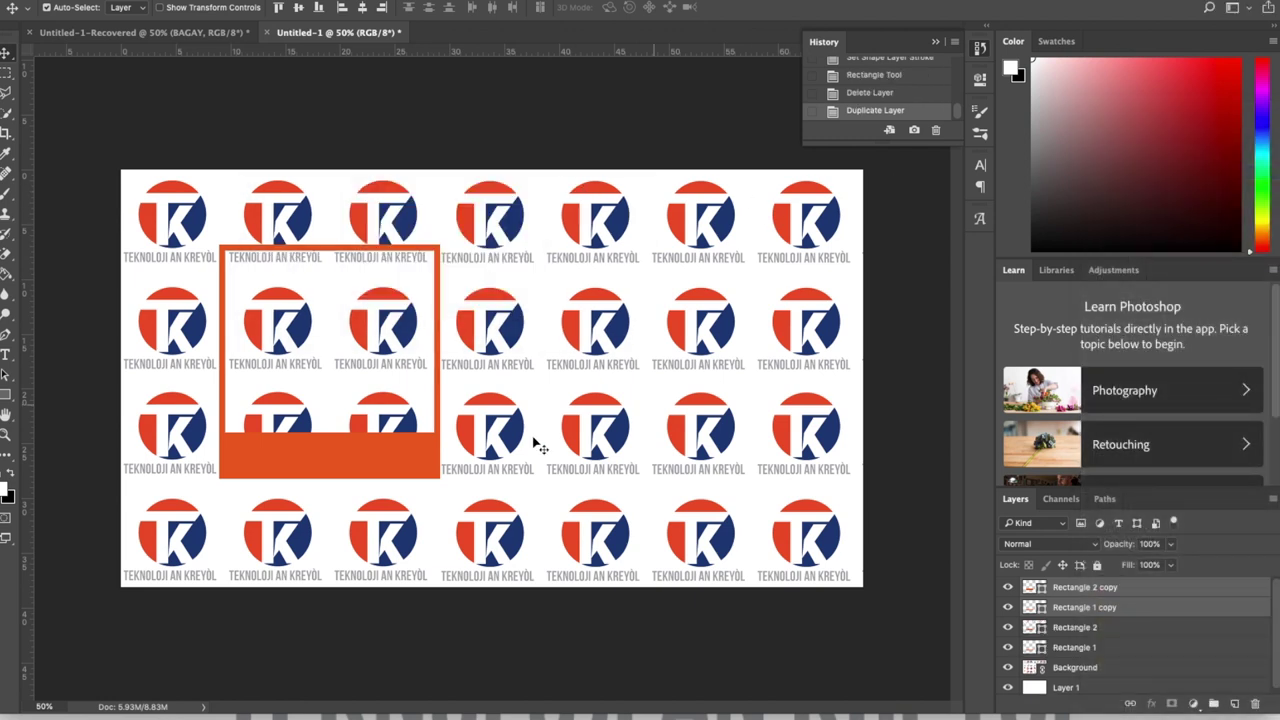
drag(262, 457, 610, 452)
drag(709, 451, 623, 451)
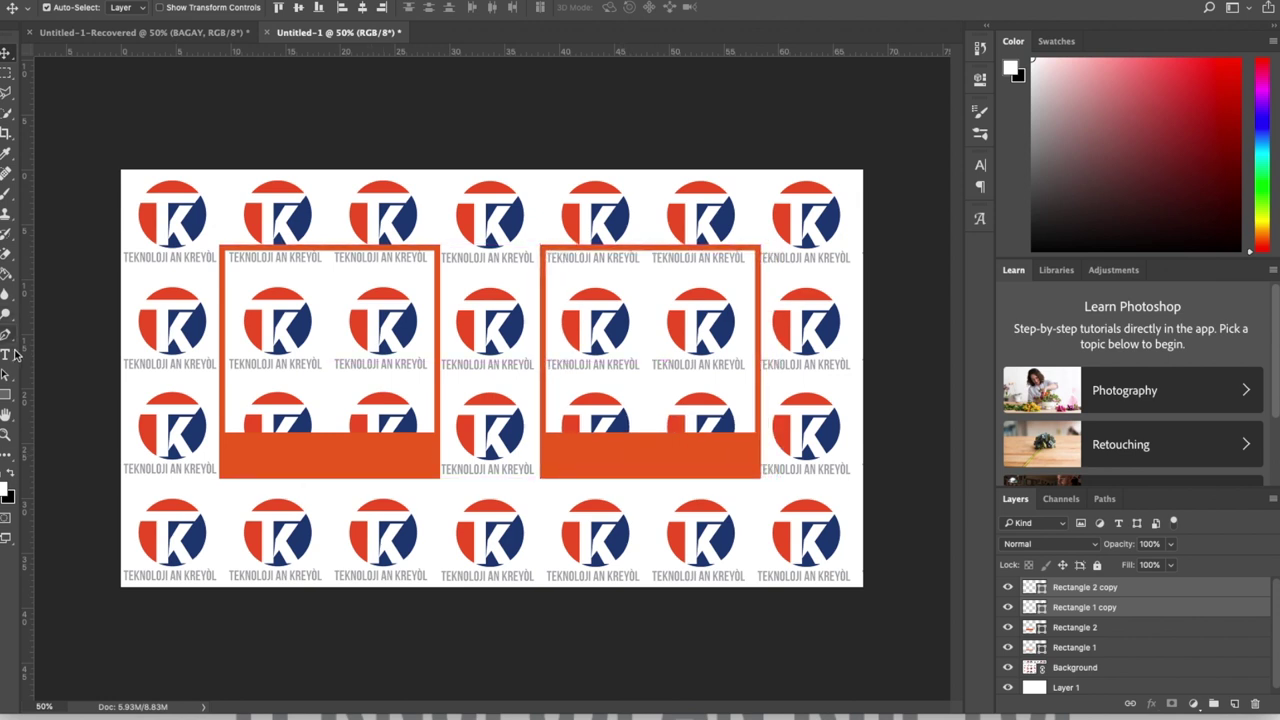
Add the first speaker's name in white 72 pt Darto Sans on the left orange bar and centre it there
key(t)
click(265, 458)
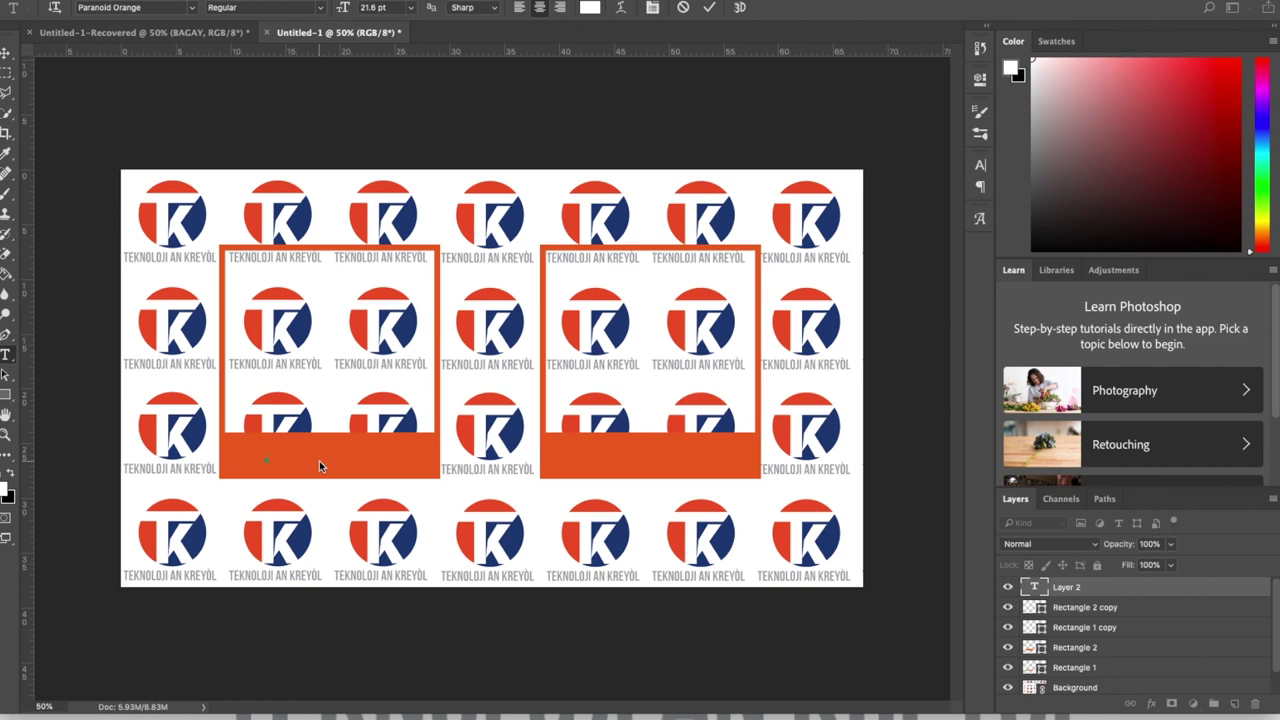
text(www.tk)
key(ctrl+a)
click(410, 7)
click(388, 208)
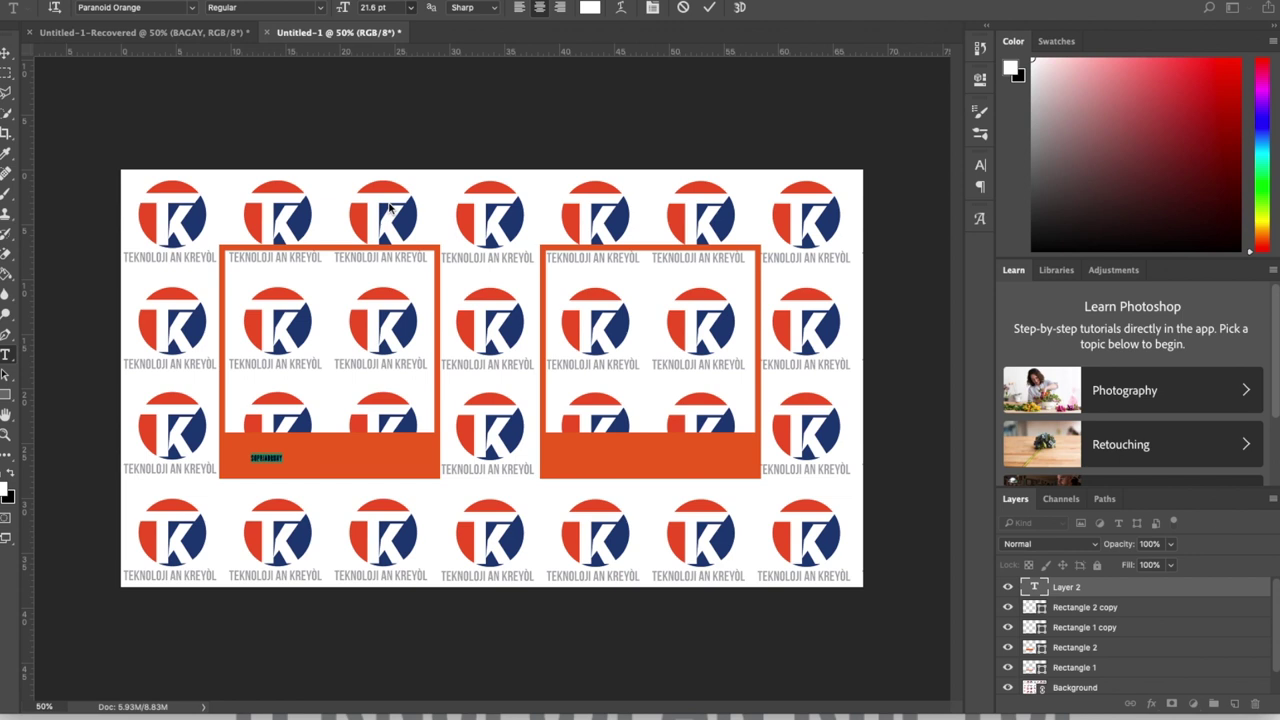
click(193, 14)
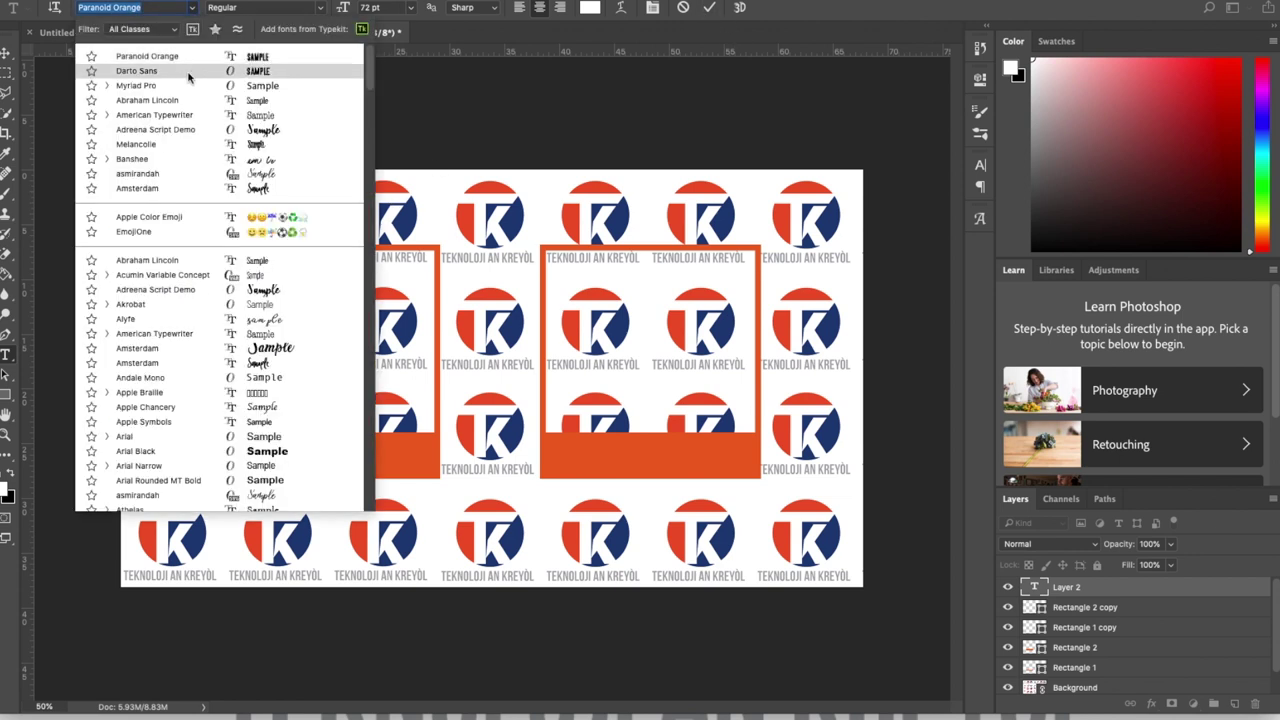
click(195, 78)
click(709, 7)
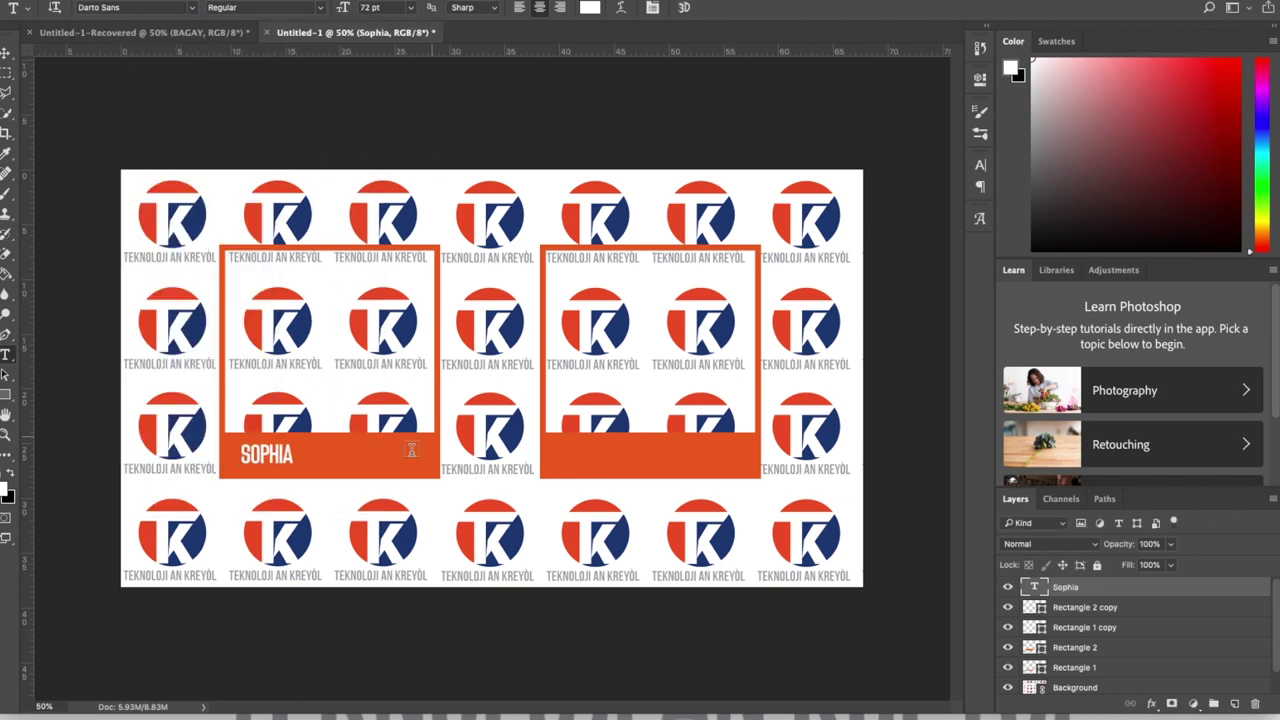
click(5, 52)
drag(280, 457, 343, 459)
Add the second speaker's name in the same font on the right orange bar and centre it there
key(t)
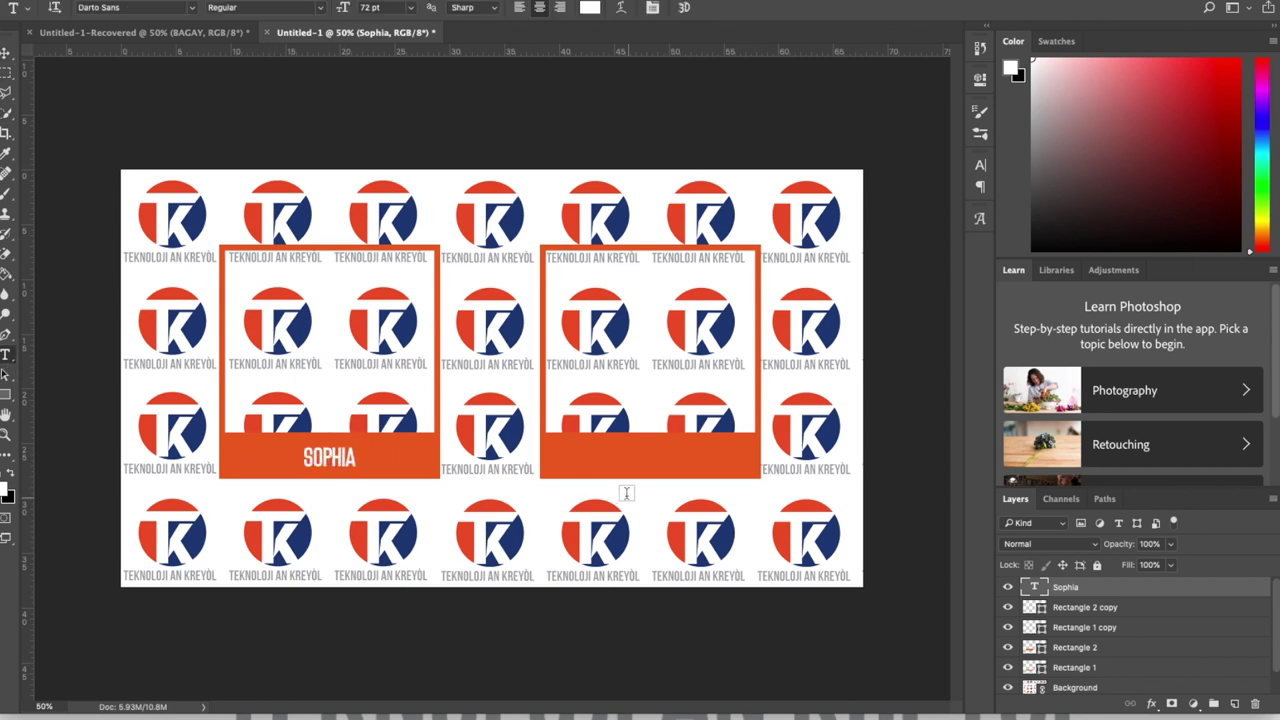
click(628, 455)
text(LOVINGSKY)
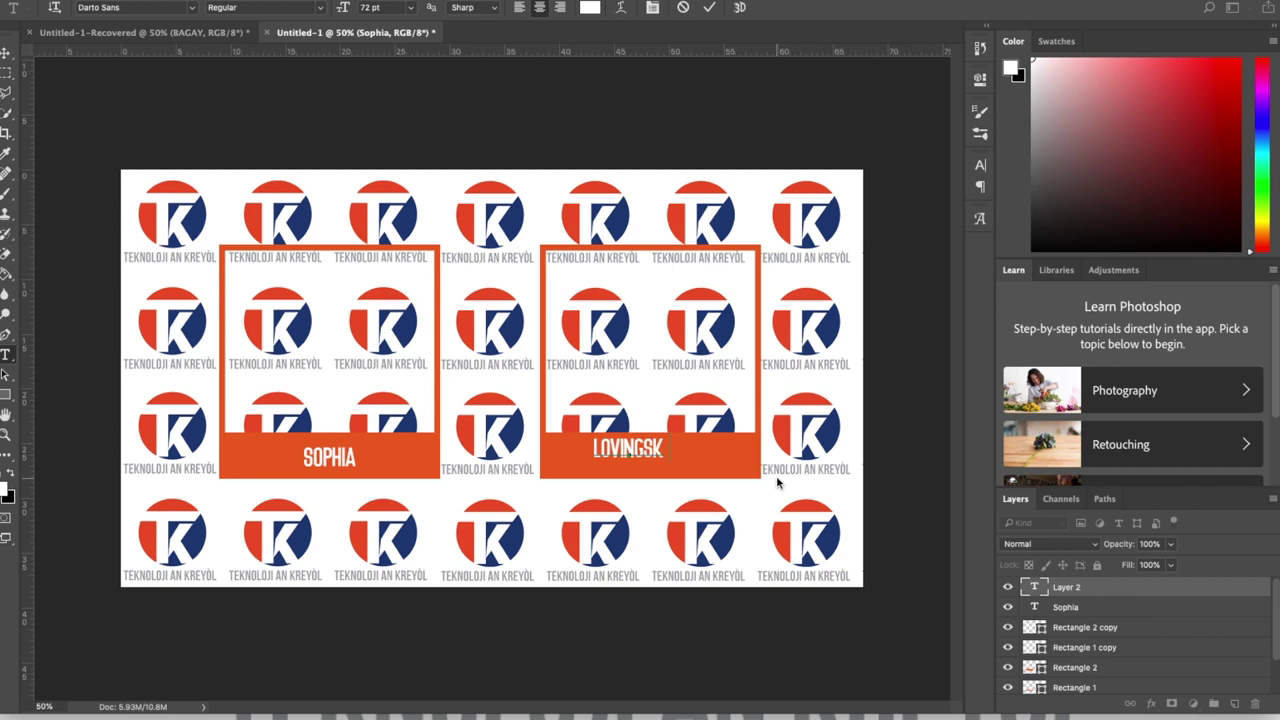
click(710, 8)
click(8, 55)
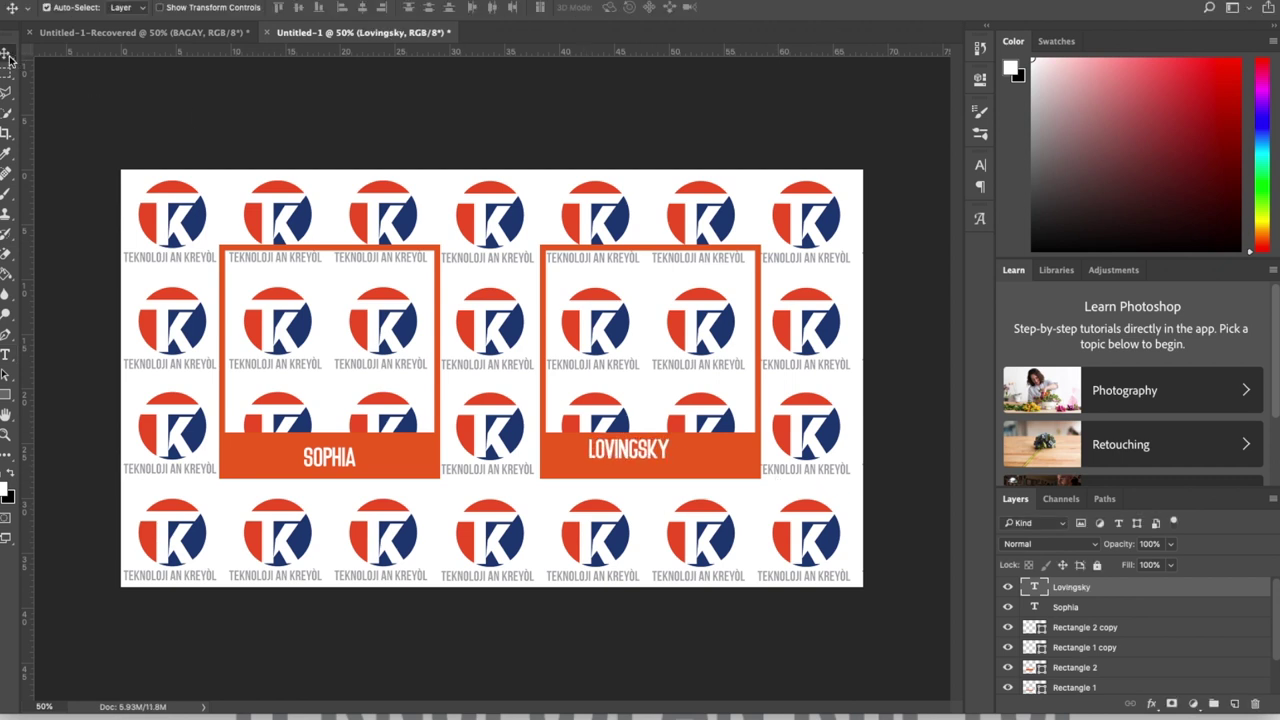
mouse_move(629, 453)
mouse_down()
mouse_move(666, 456)
mouse_move(654, 456)
mouse_up()
Rasterize the Background layer that holds the logo pattern
key(m)
scroll(1100, 630, down, 2)
click(1087, 664)
right_click(1087, 664)
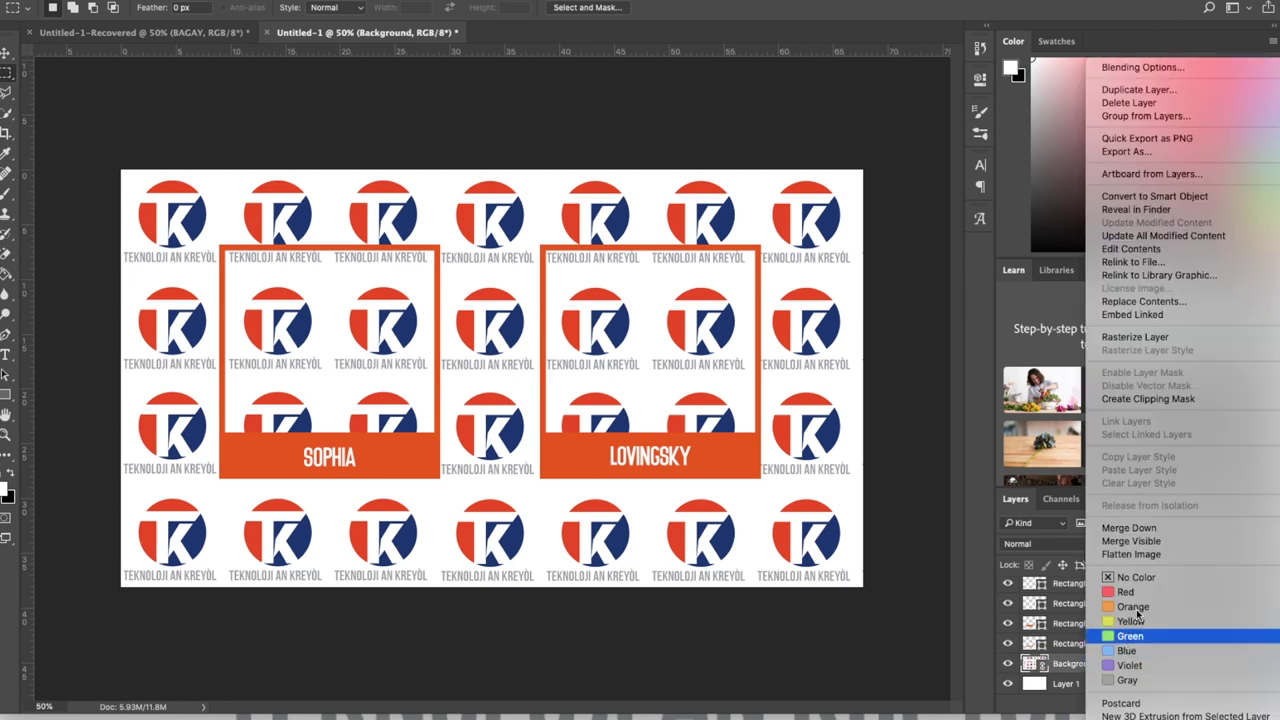
click(1130, 337)
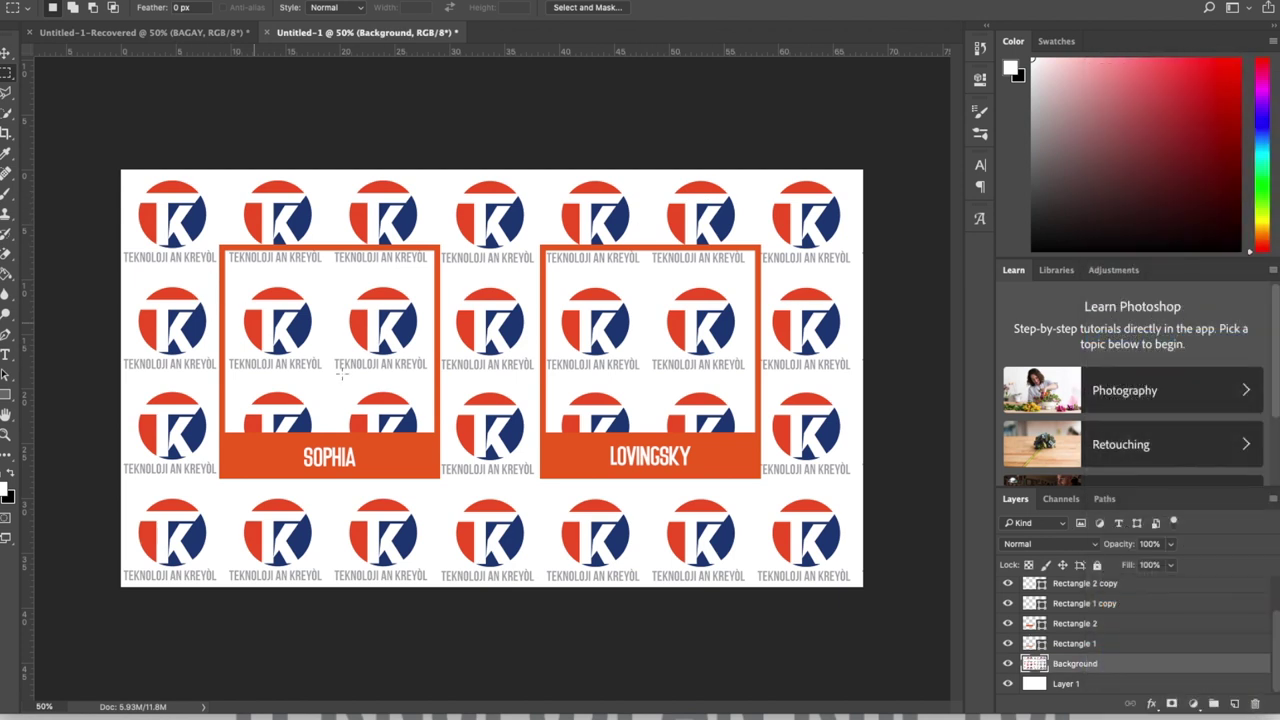
Erase the logo pattern inside the left and right orange frames on the Background layer with rectangular marquee selections
drag(220, 246, 436, 443)
key(Delete)
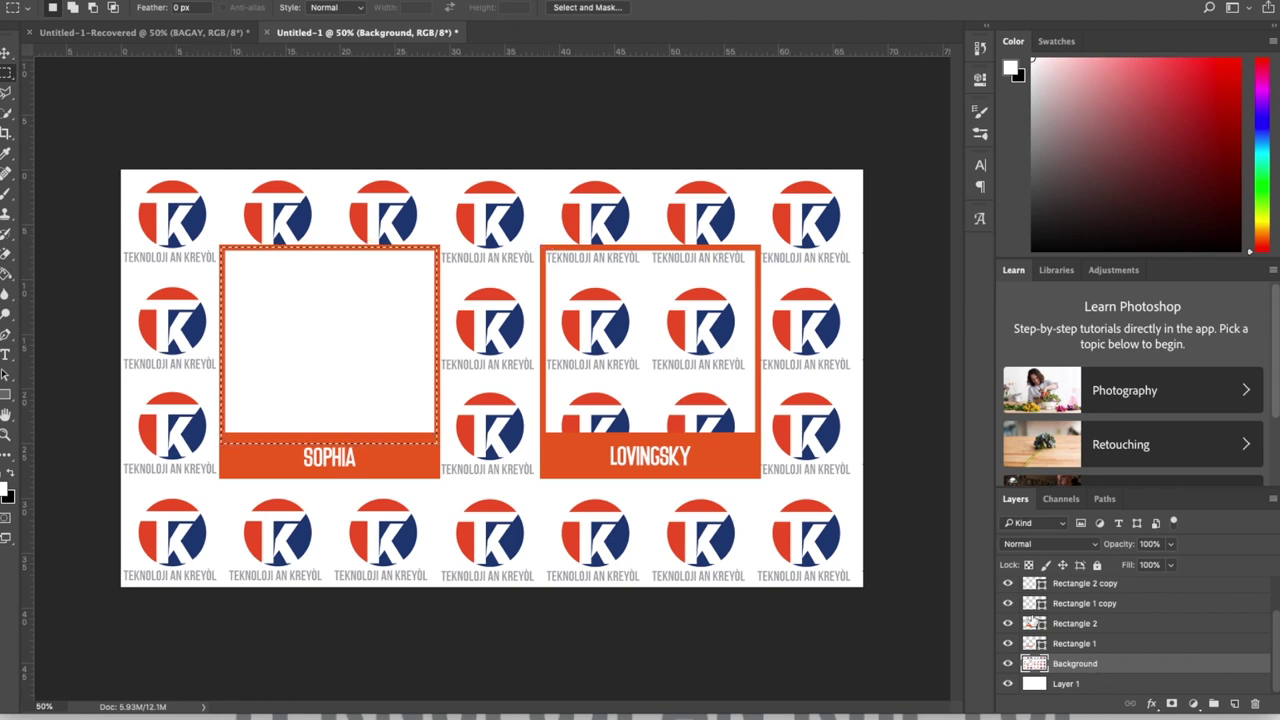
drag(544, 248, 760, 444)
key(super+BackSpace)
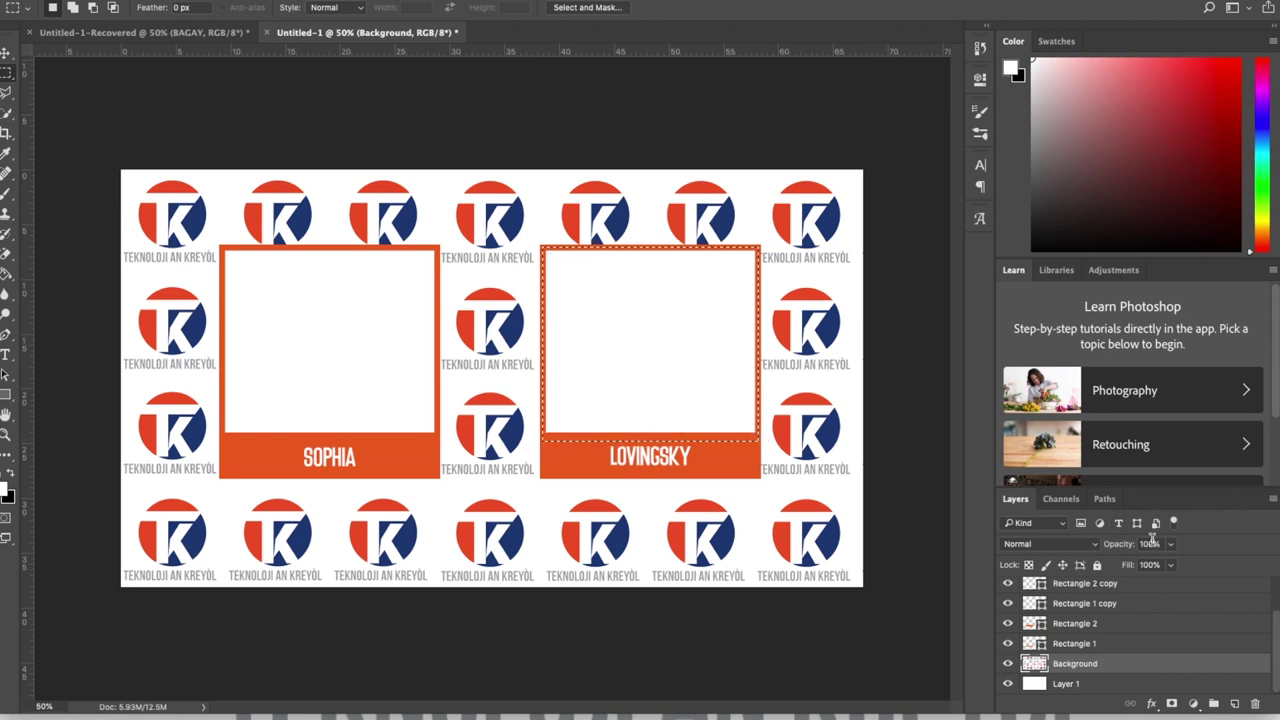
Hide the white Layer 1 and lower the Background layer's opacity to 49%
click(1007, 683)
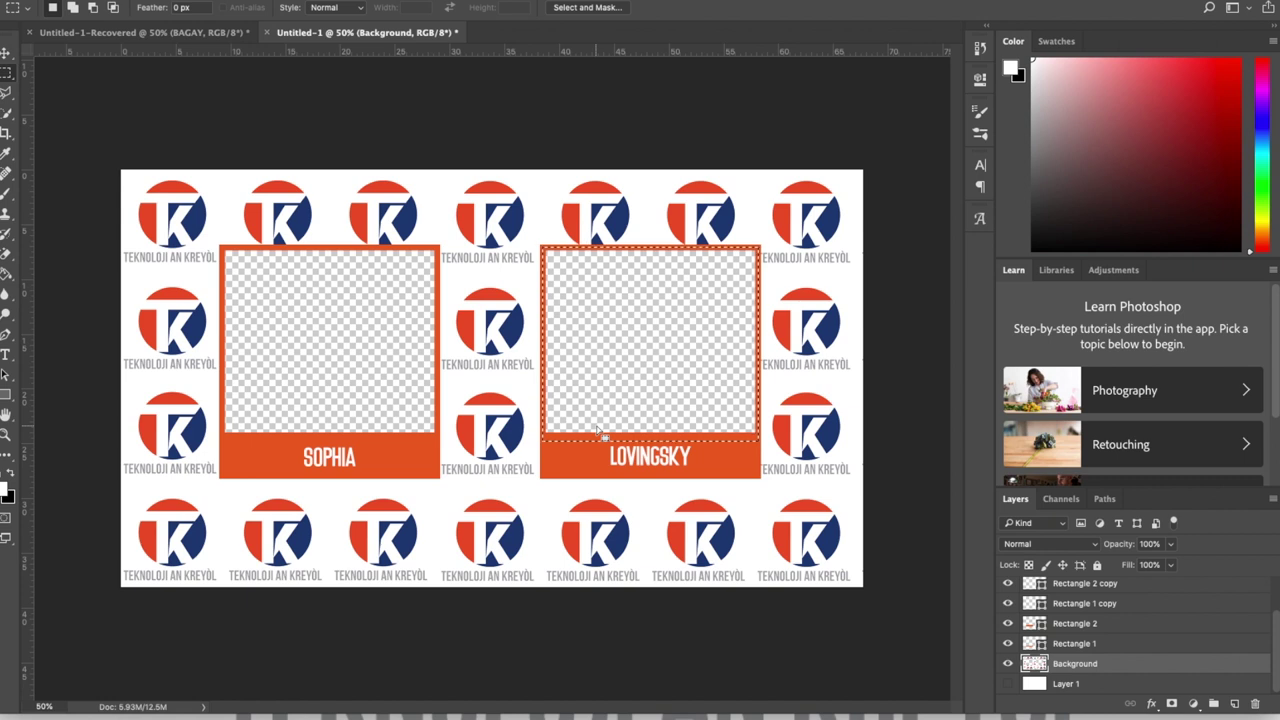
click(1170, 544)
drag(1170, 564, 1136, 566)
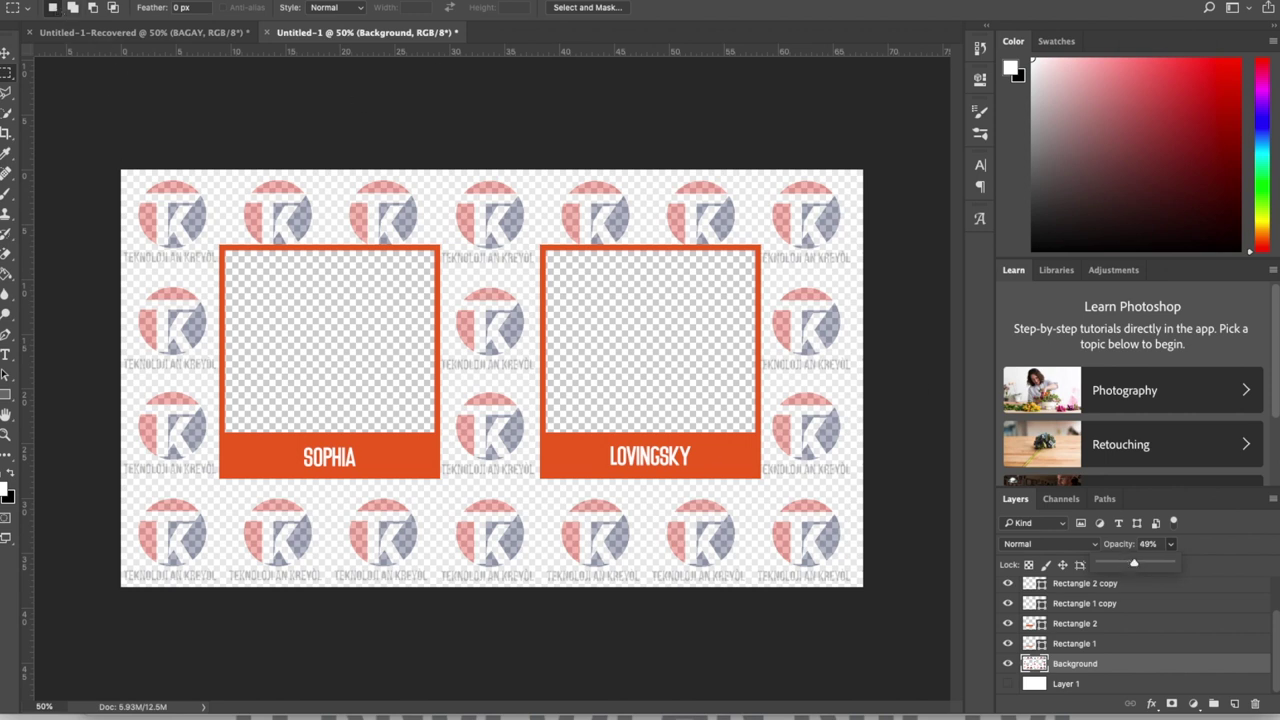
Export the overlay as a PNG named zoom.png in the TK Tekno folder, replacing the existing file
click(95, 1)
mouse_move(133, 172)
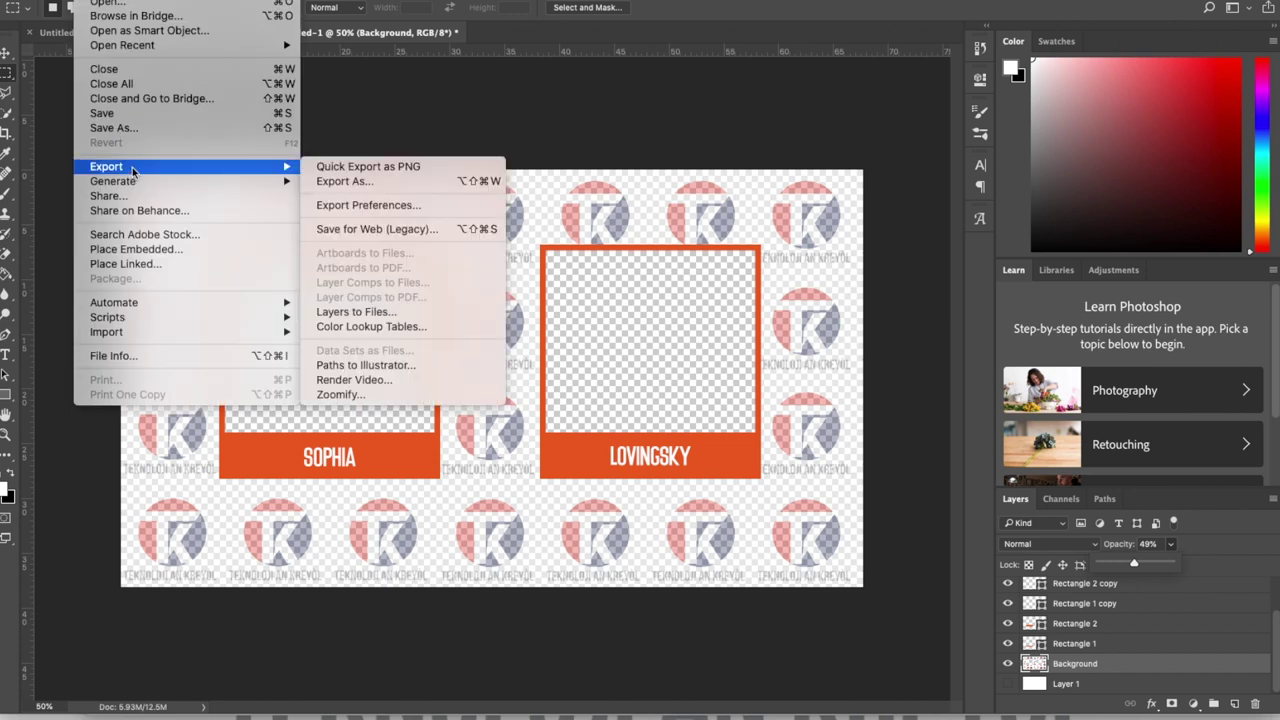
click(360, 166)
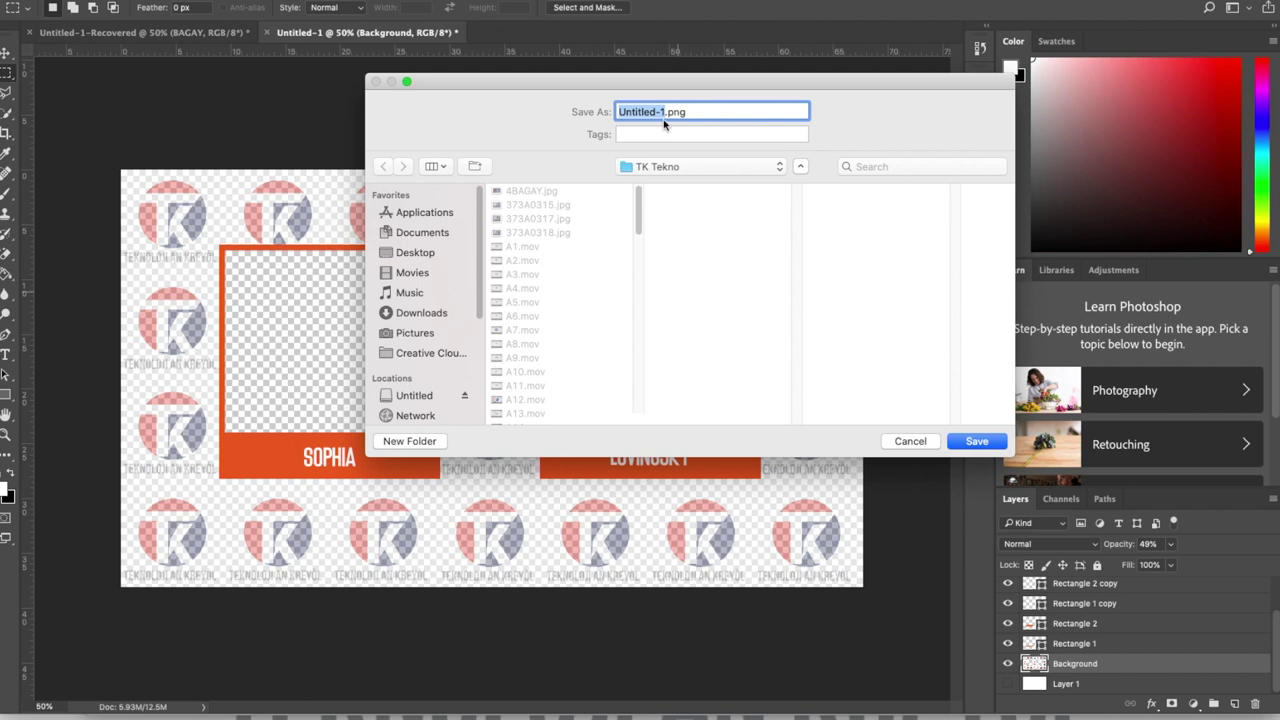
text(zoom)
click(977, 440)
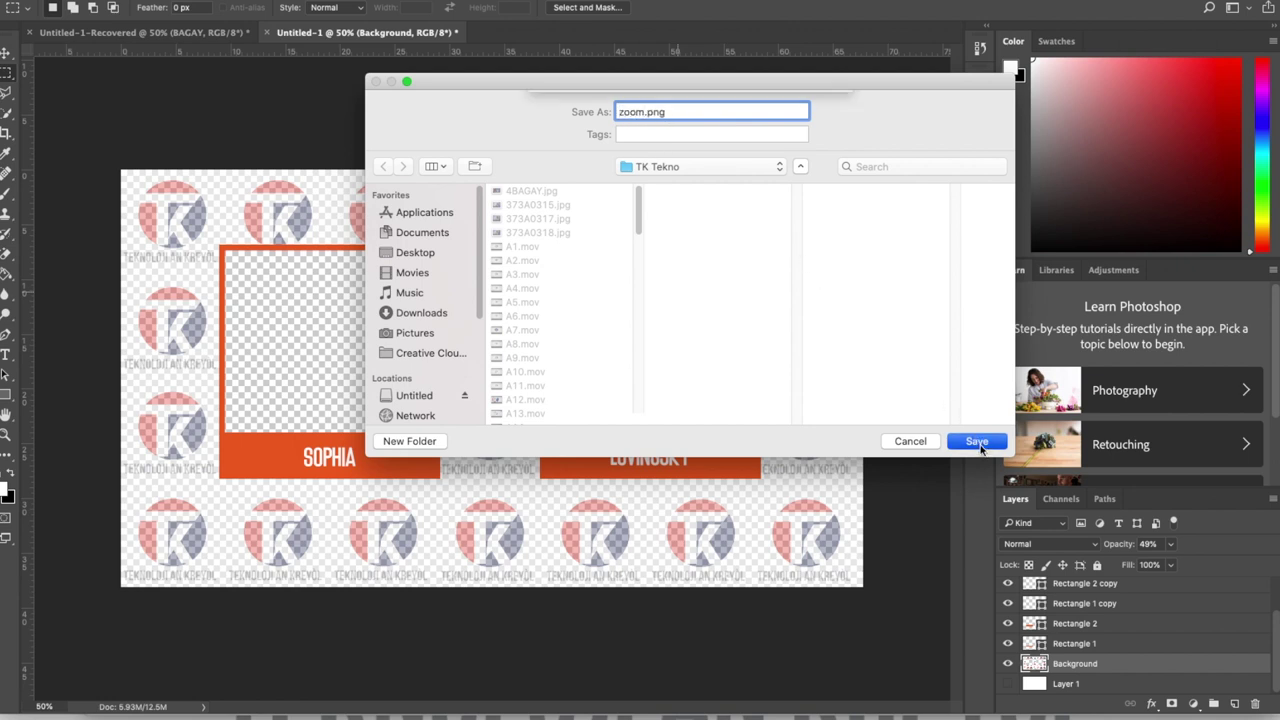
click(809, 189)
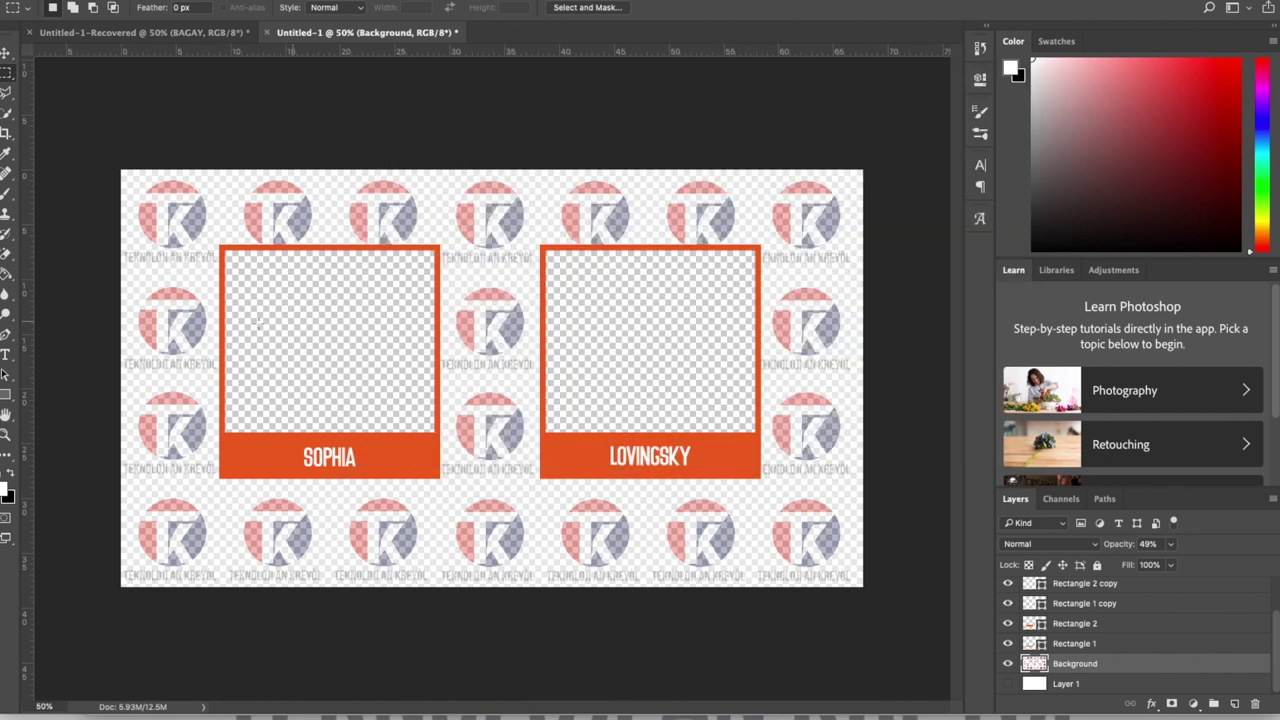
Switch to Finder and preview zoom.png in the TK Tekno folder
click(202, 708)
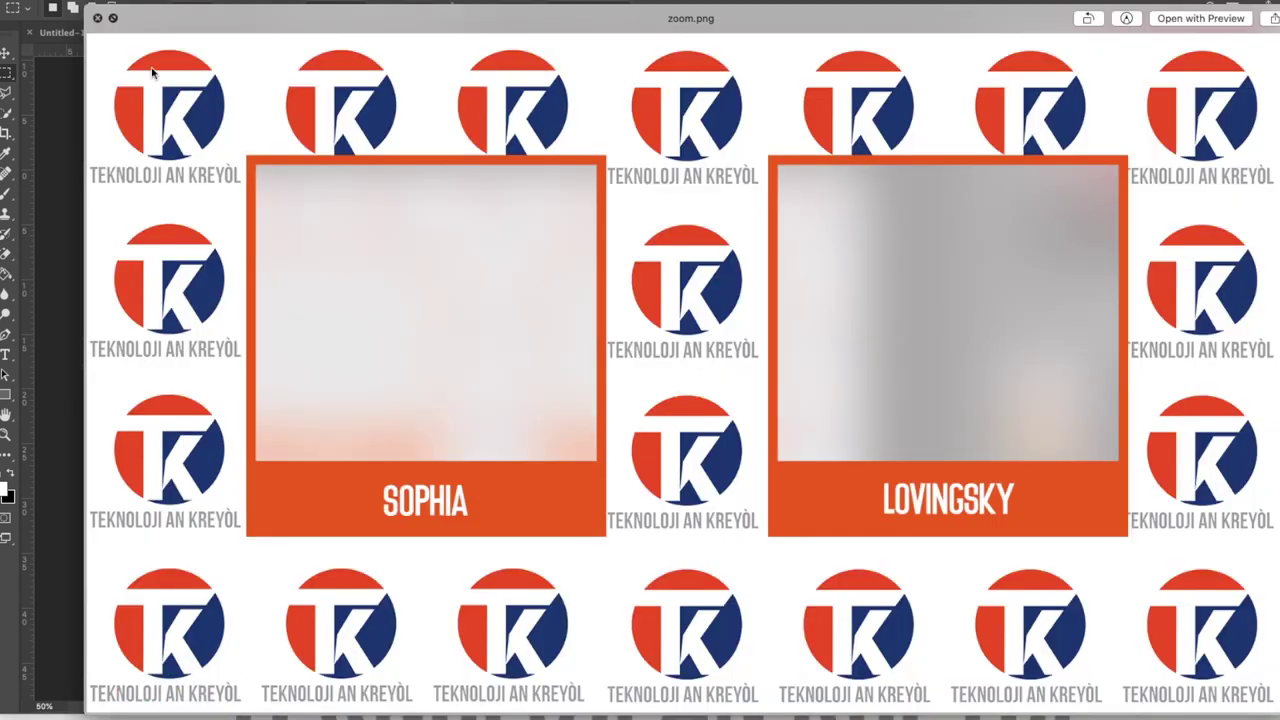
click(97, 18)
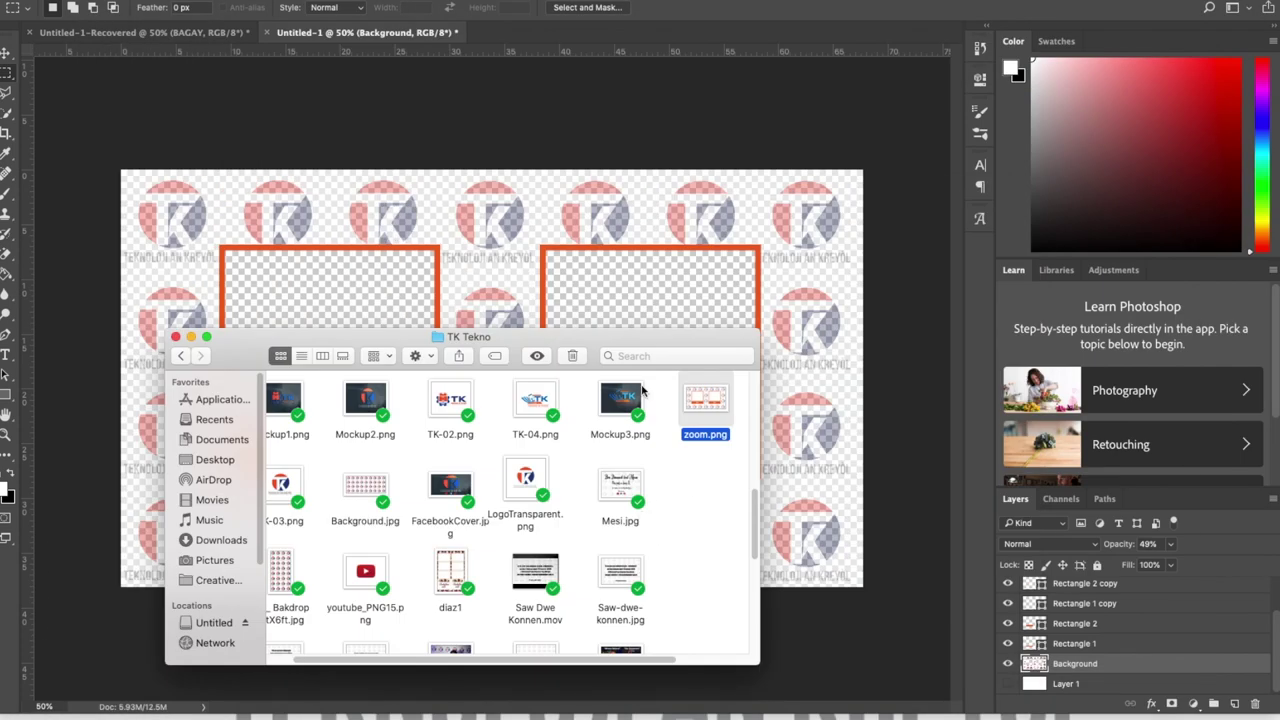
click(536, 357)
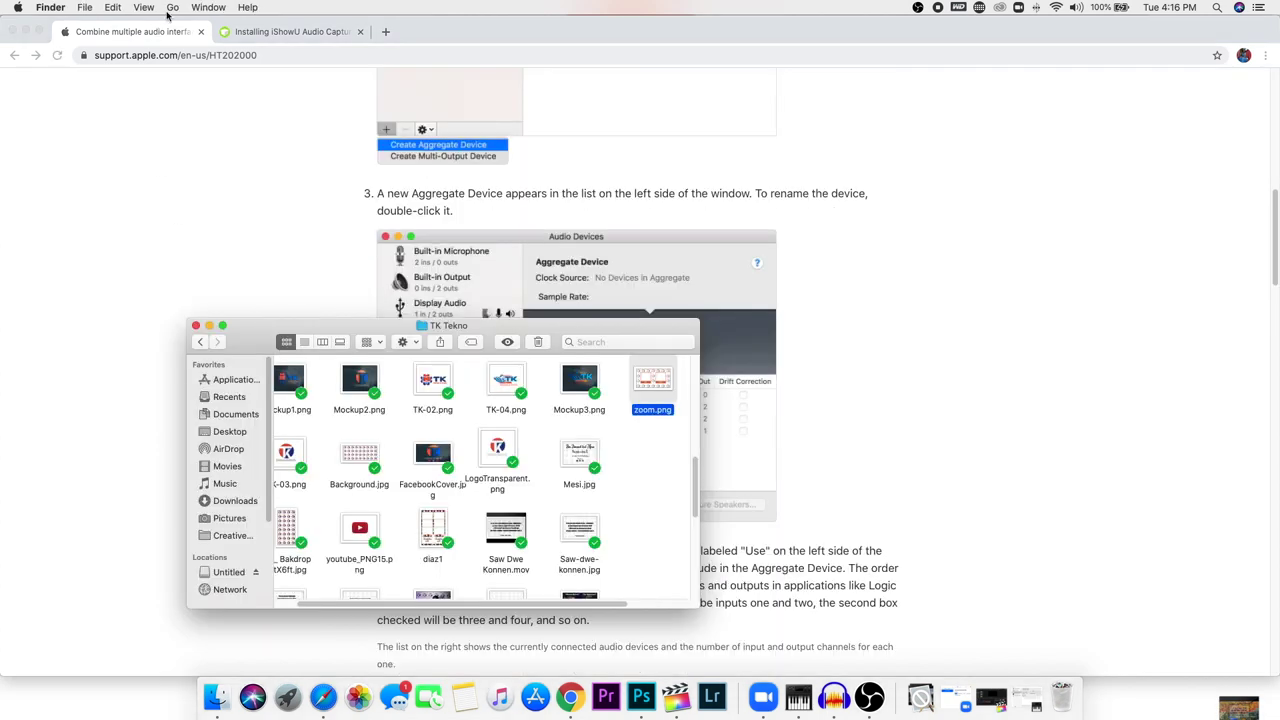
Open Audio MIDI Setup from the Utilities folder in Finder and move its window aside
click(172, 7)
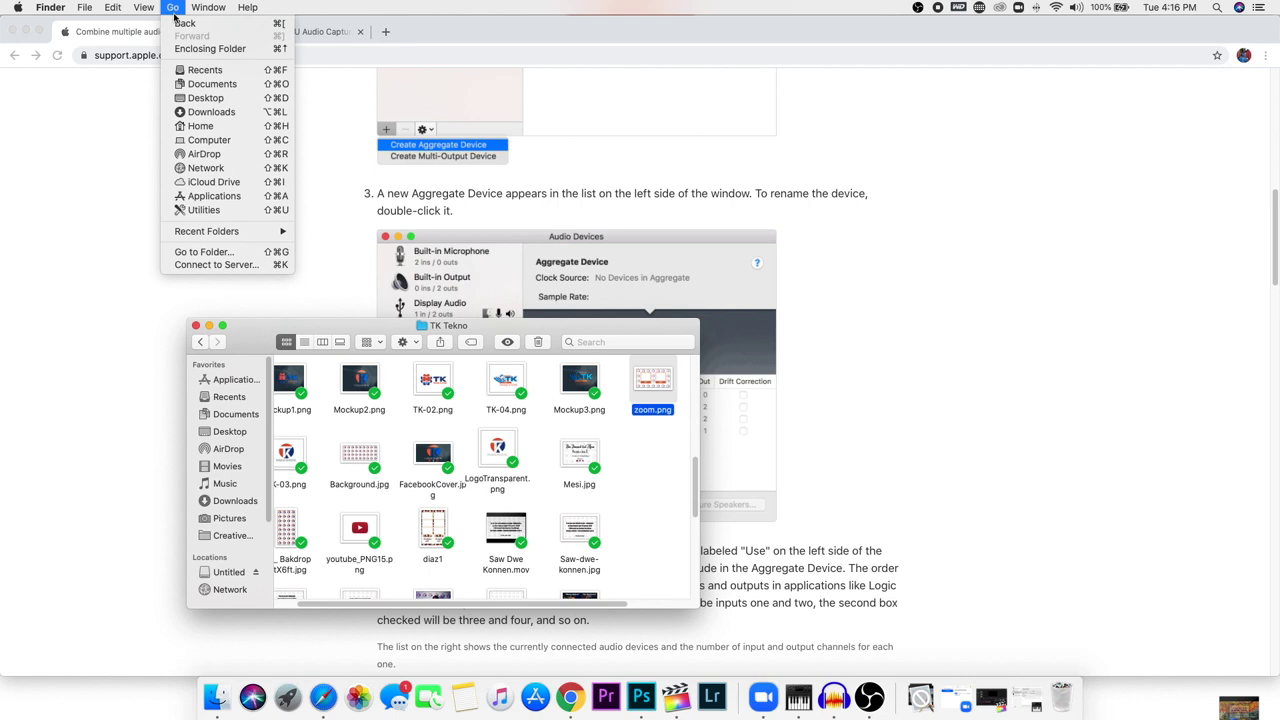
click(215, 207)
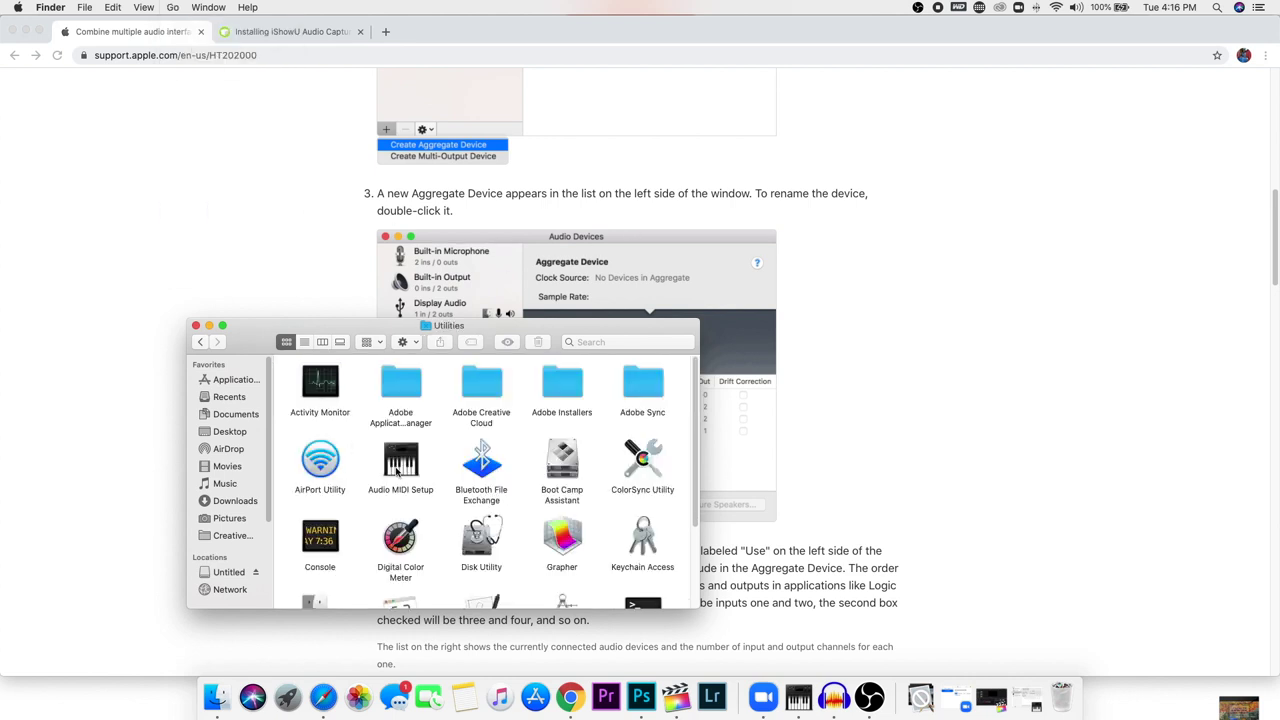
double_click(397, 470)
drag(823, 283, 470, 208)
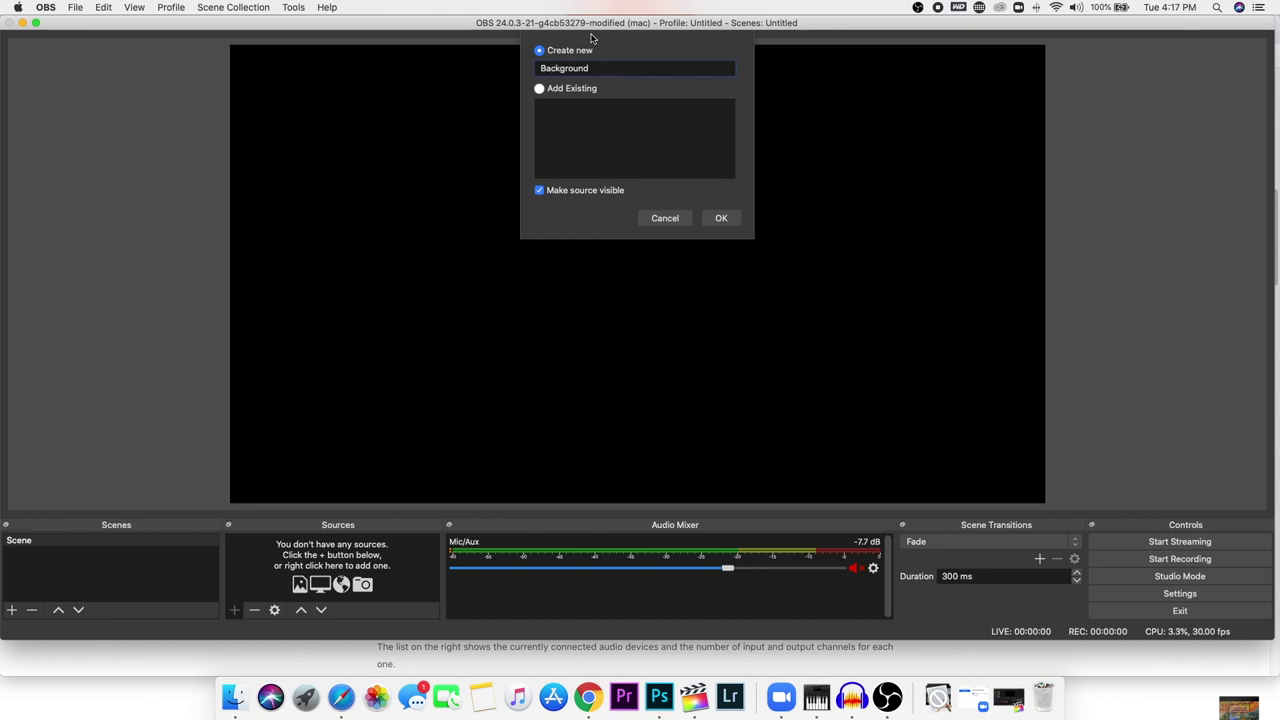
Switch to OBS, create a new image source named Background and start browsing for its image file
click(721, 218)
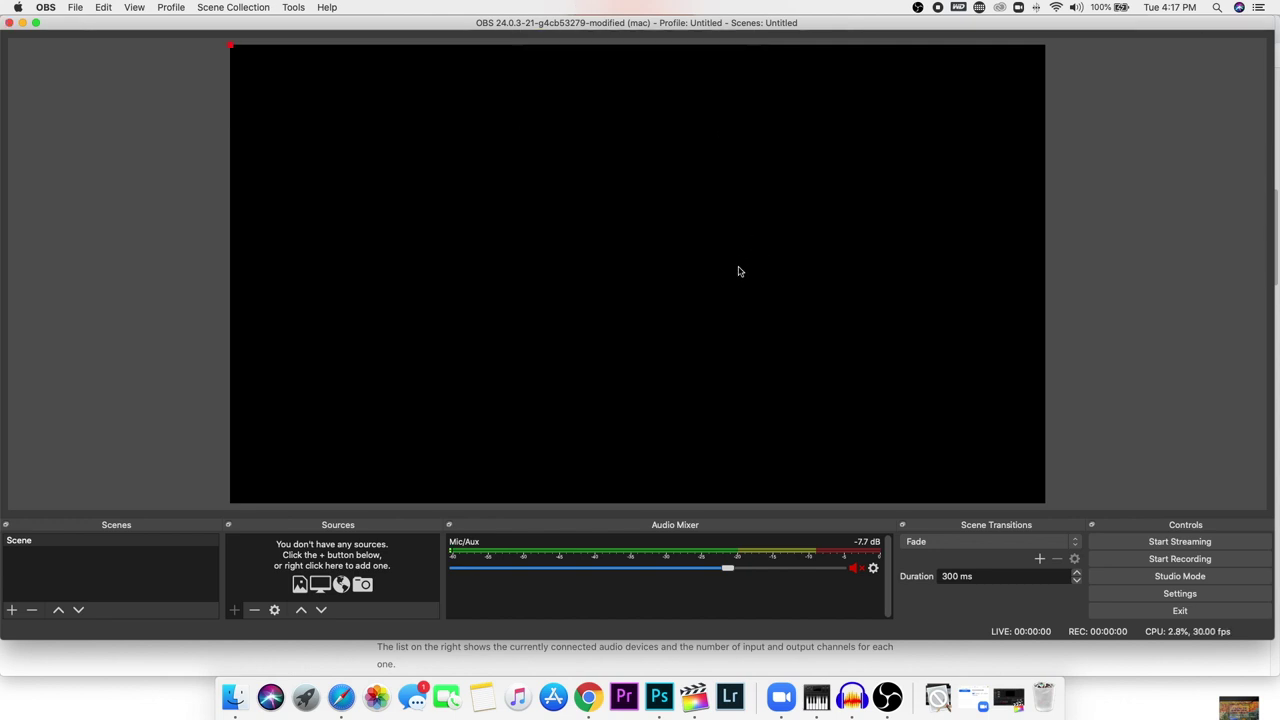
click(818, 390)
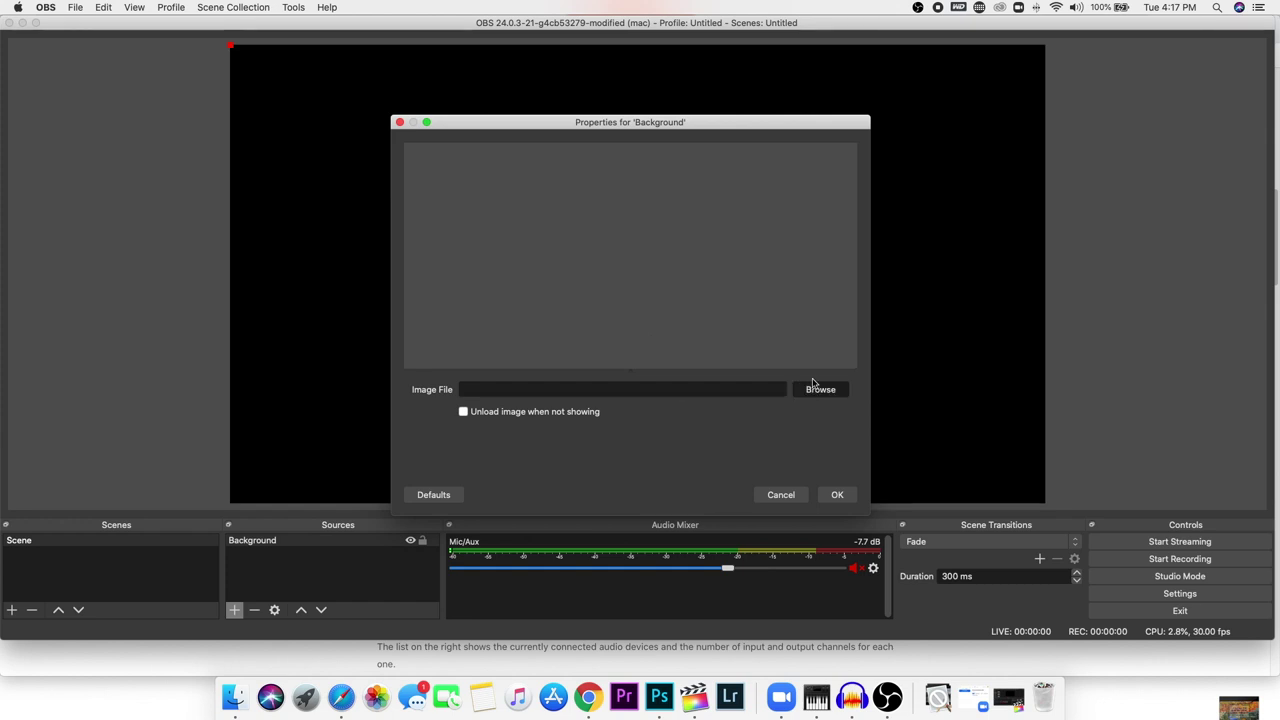